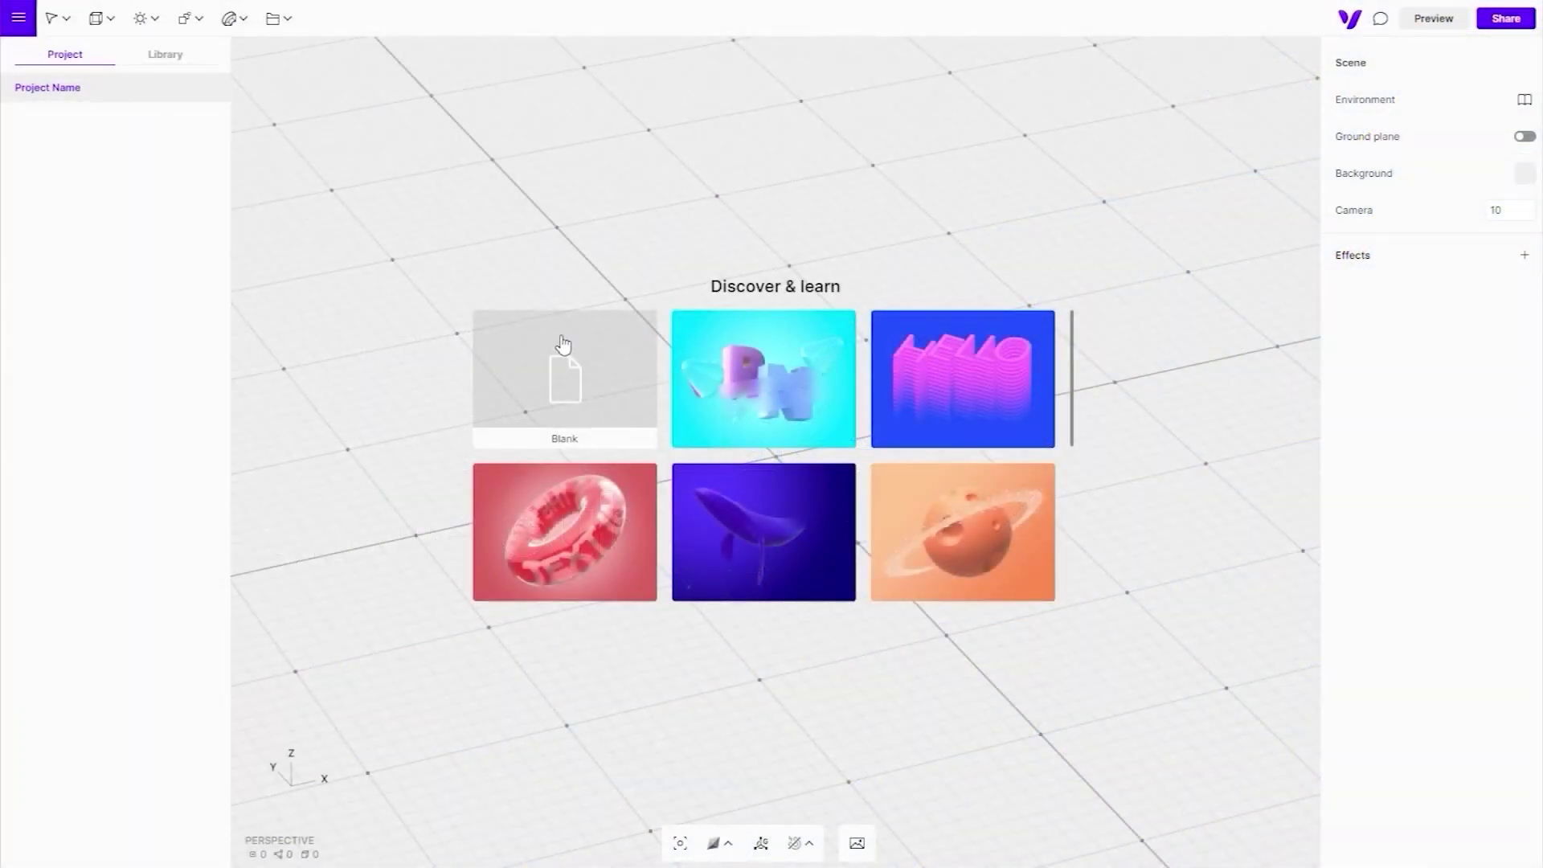
Create a blank project, add a Box primitive, and slightly round its edges
click(562, 340)
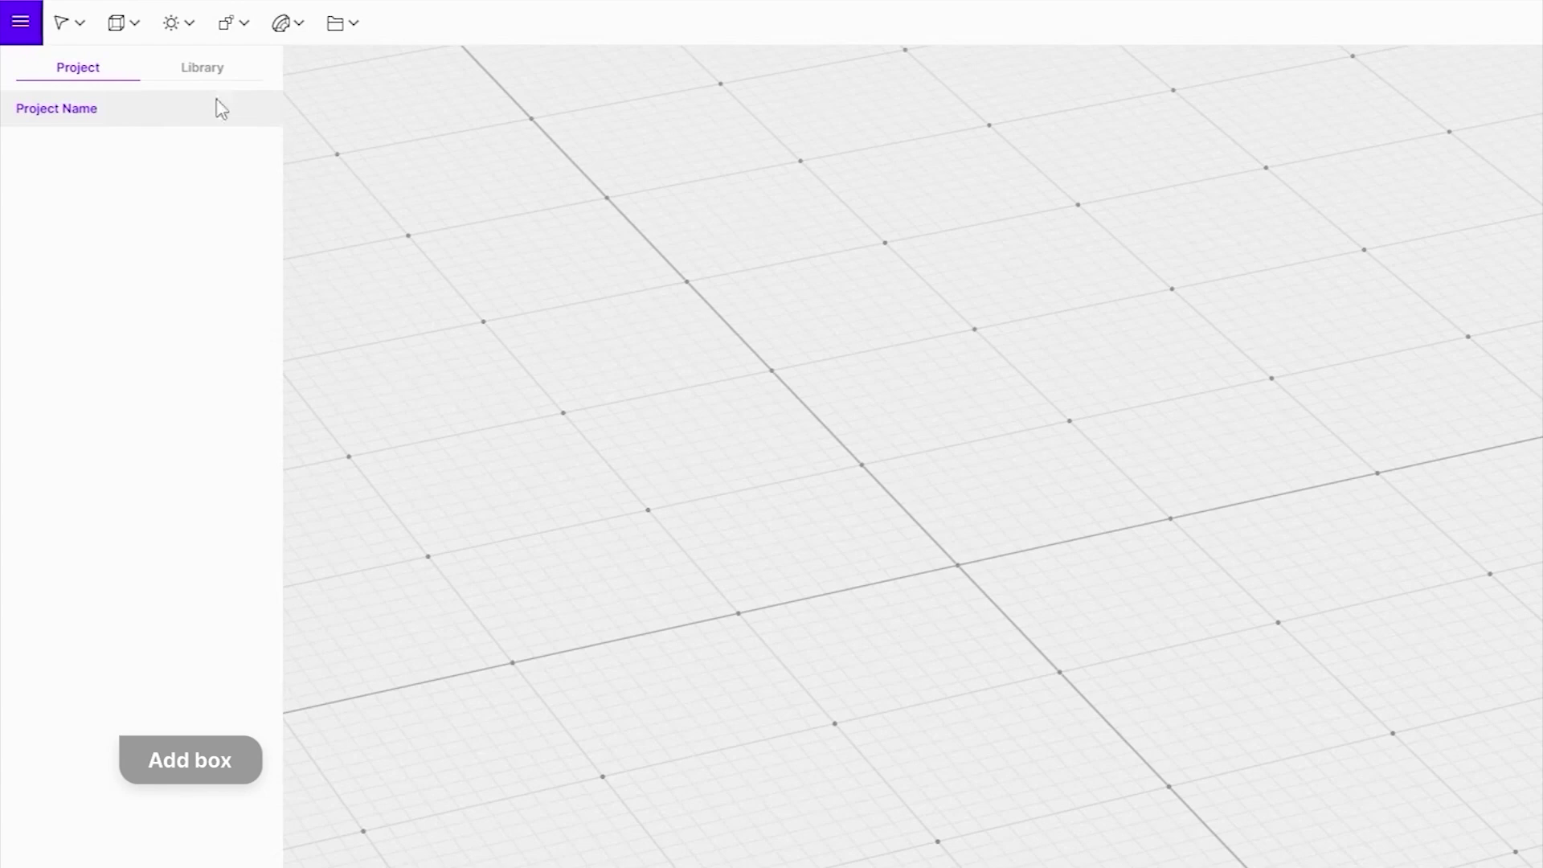
click(103, 22)
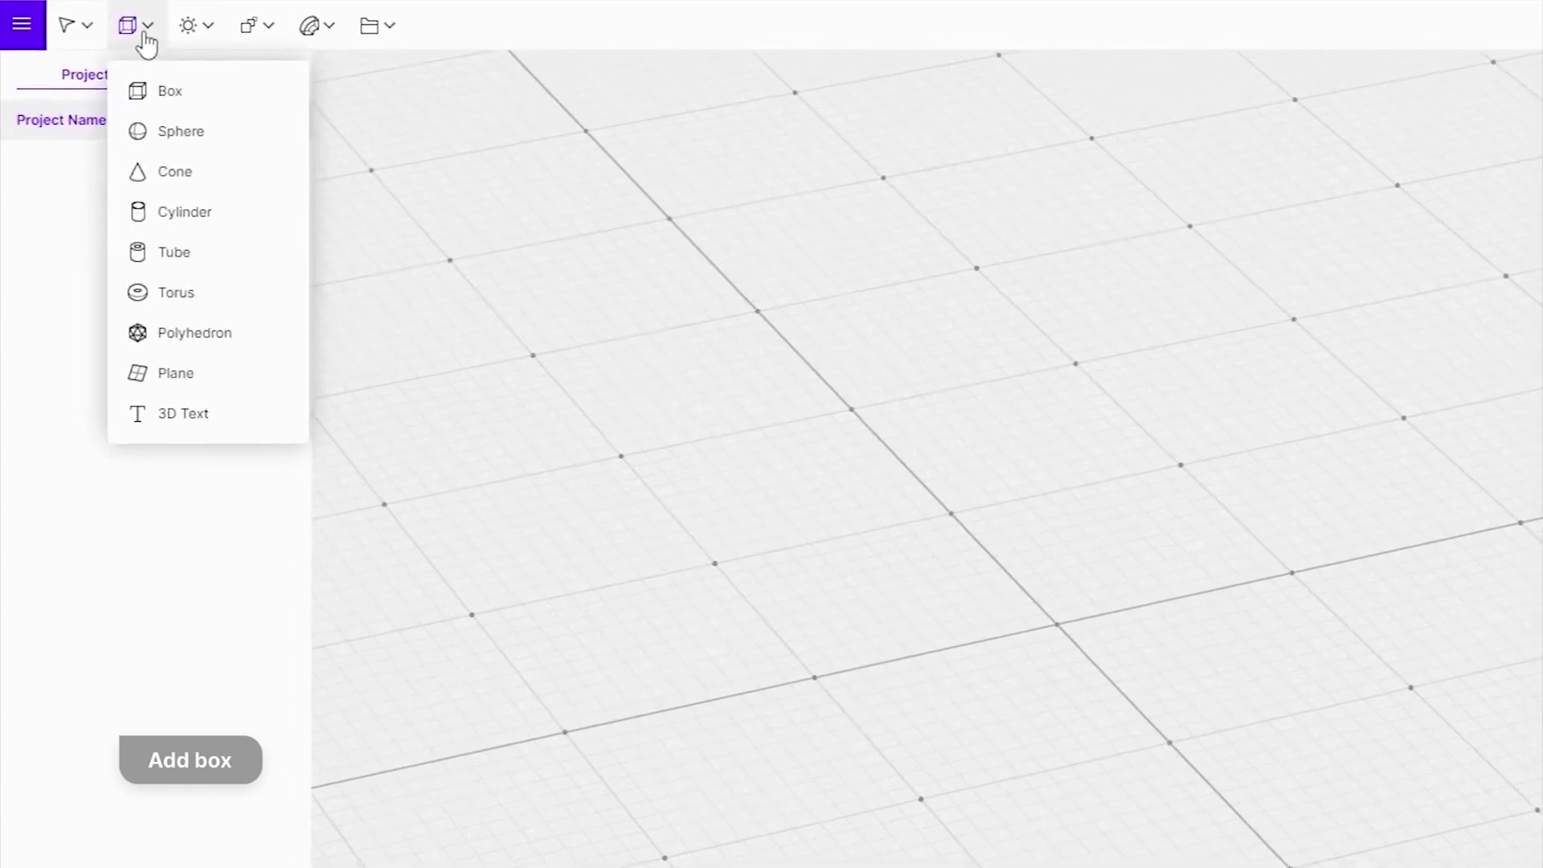
click(155, 109)
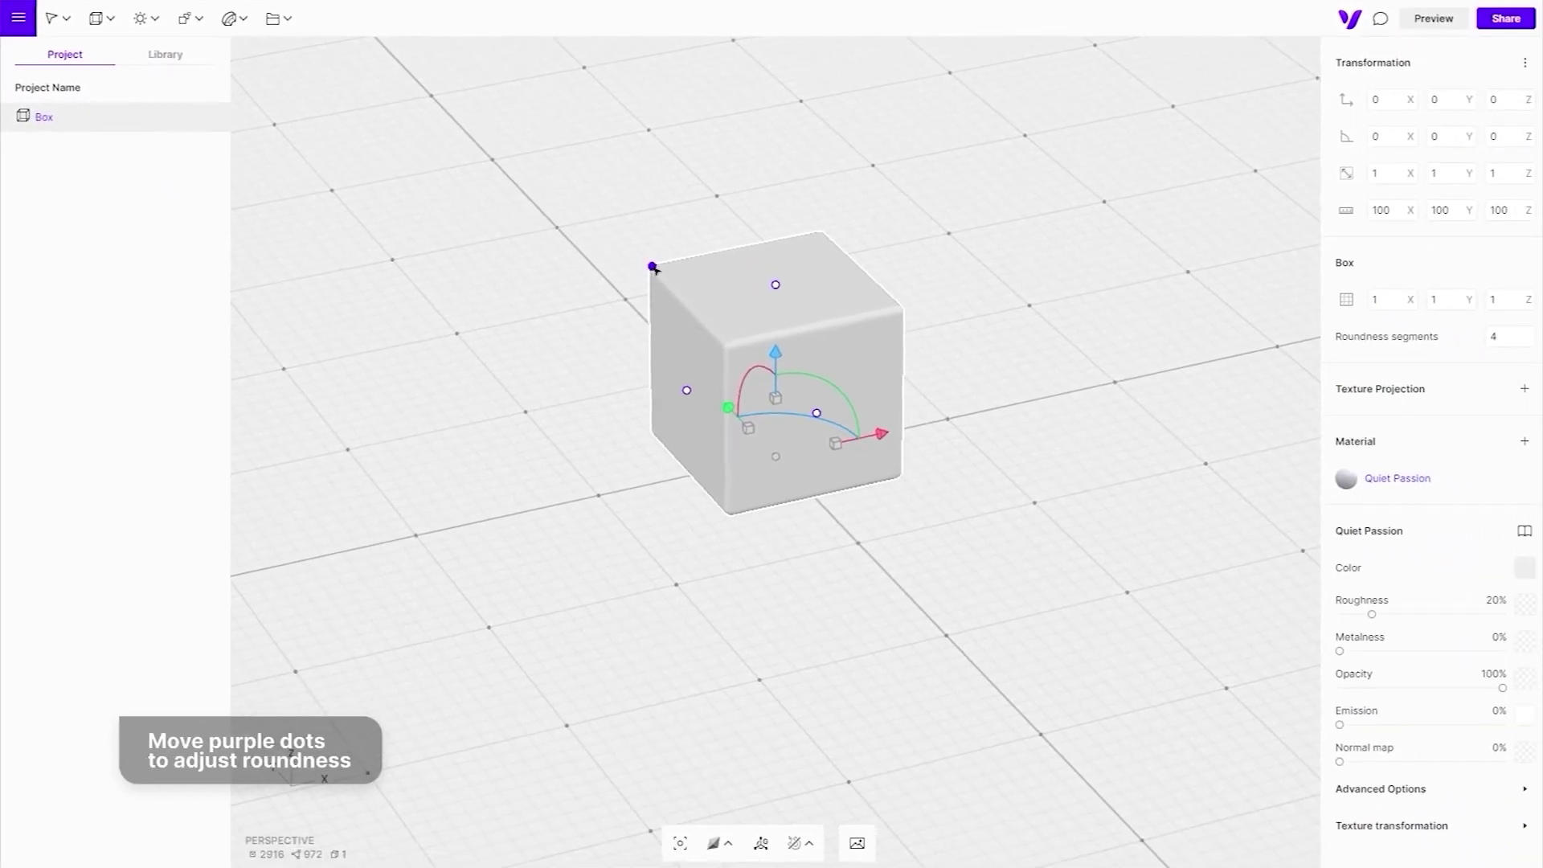
mouse_move(652, 266)
mouse_down()
mouse_move(718, 331)
mouse_move(651, 268)
mouse_up()
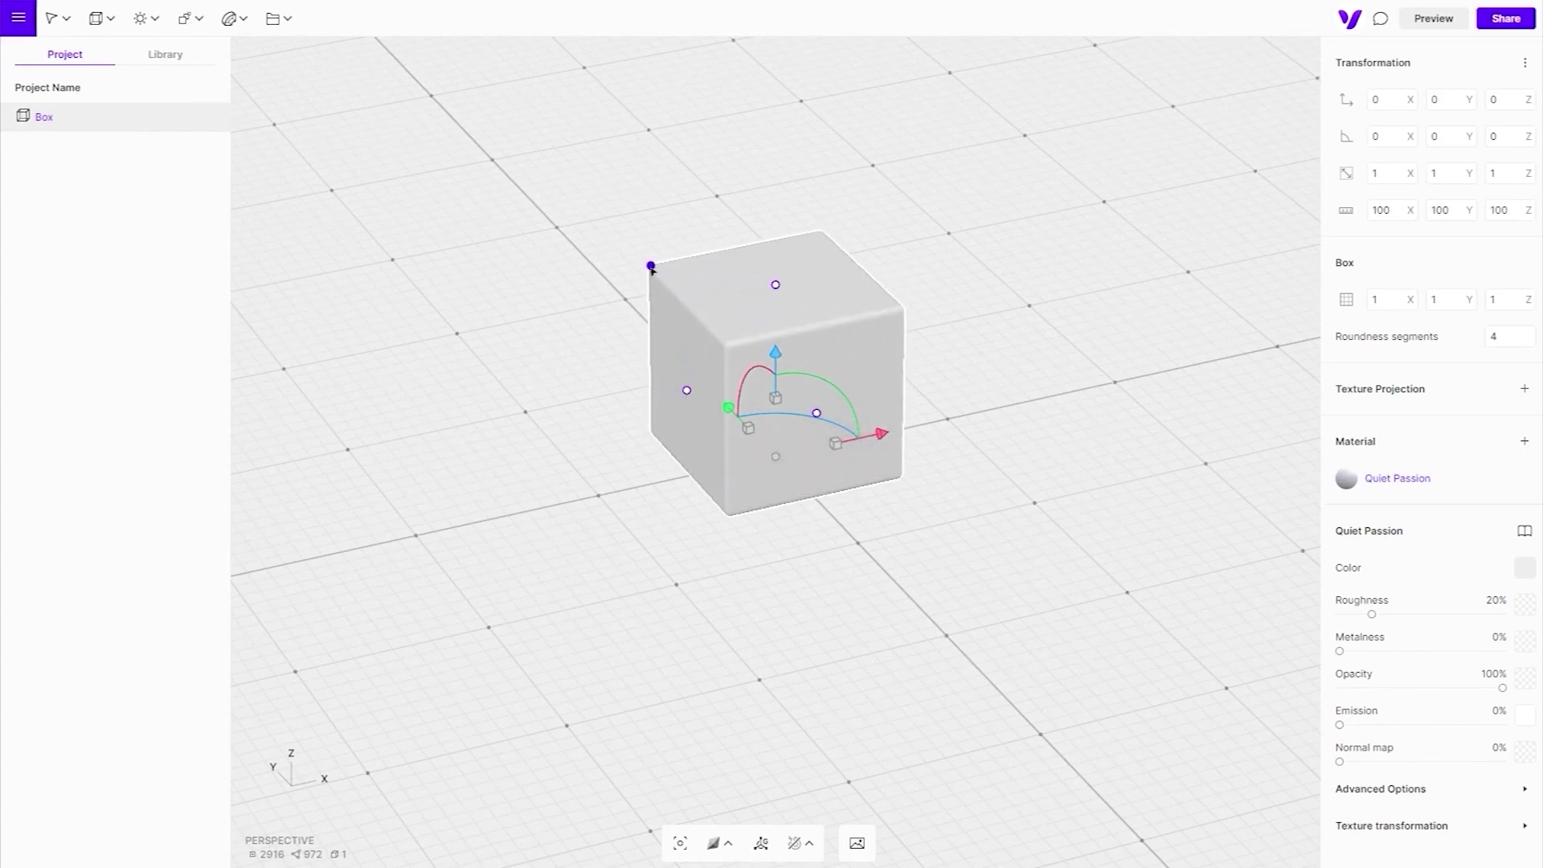
Apply an Array Grid modifier to the box, producing a 3×3×3 grid of 27 cubes
click(191, 18)
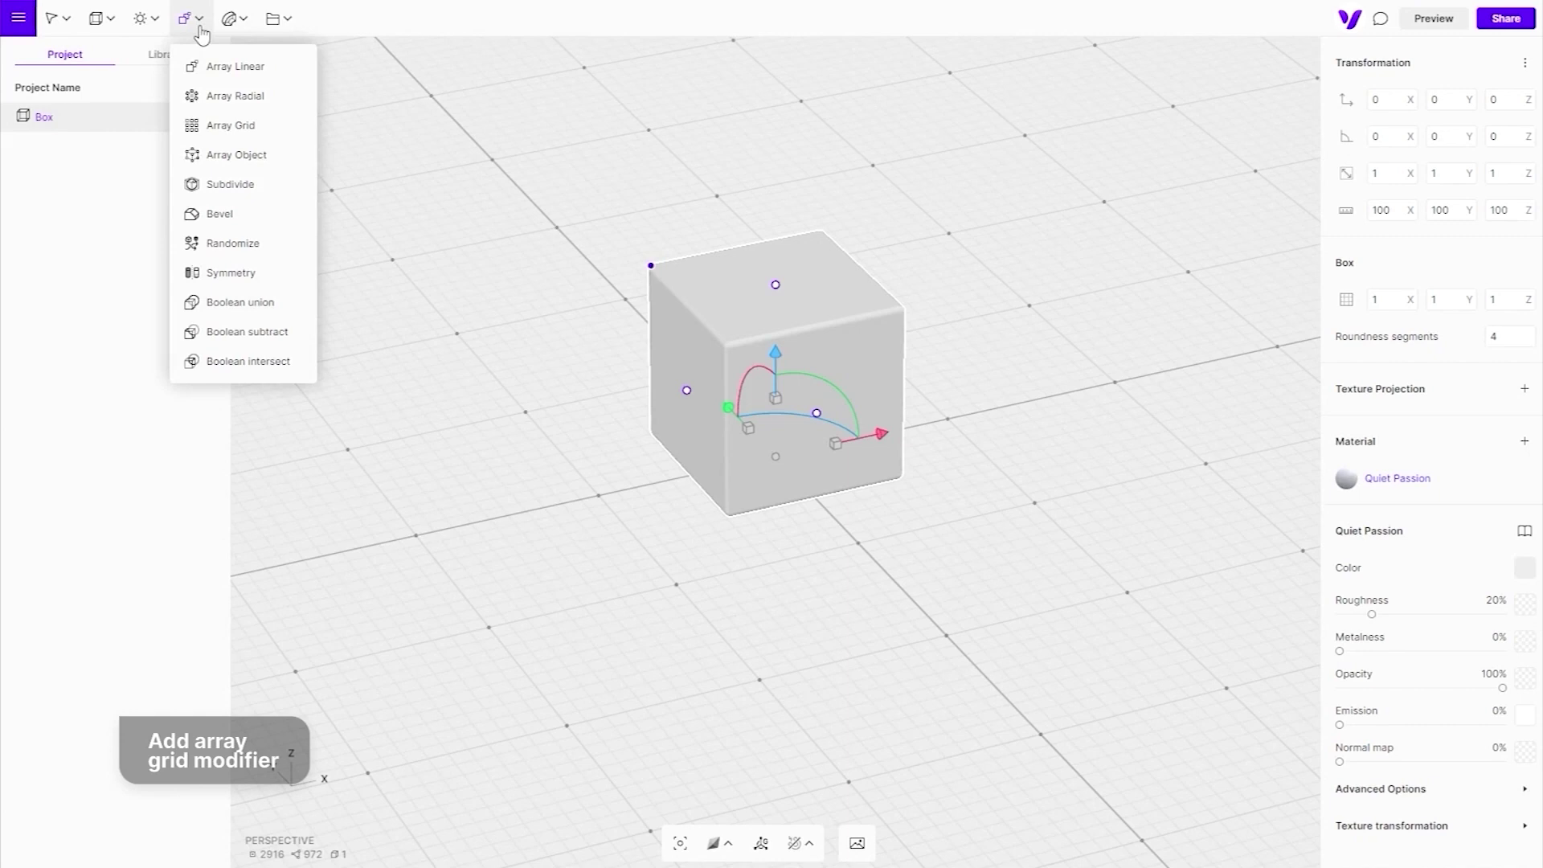
click(200, 130)
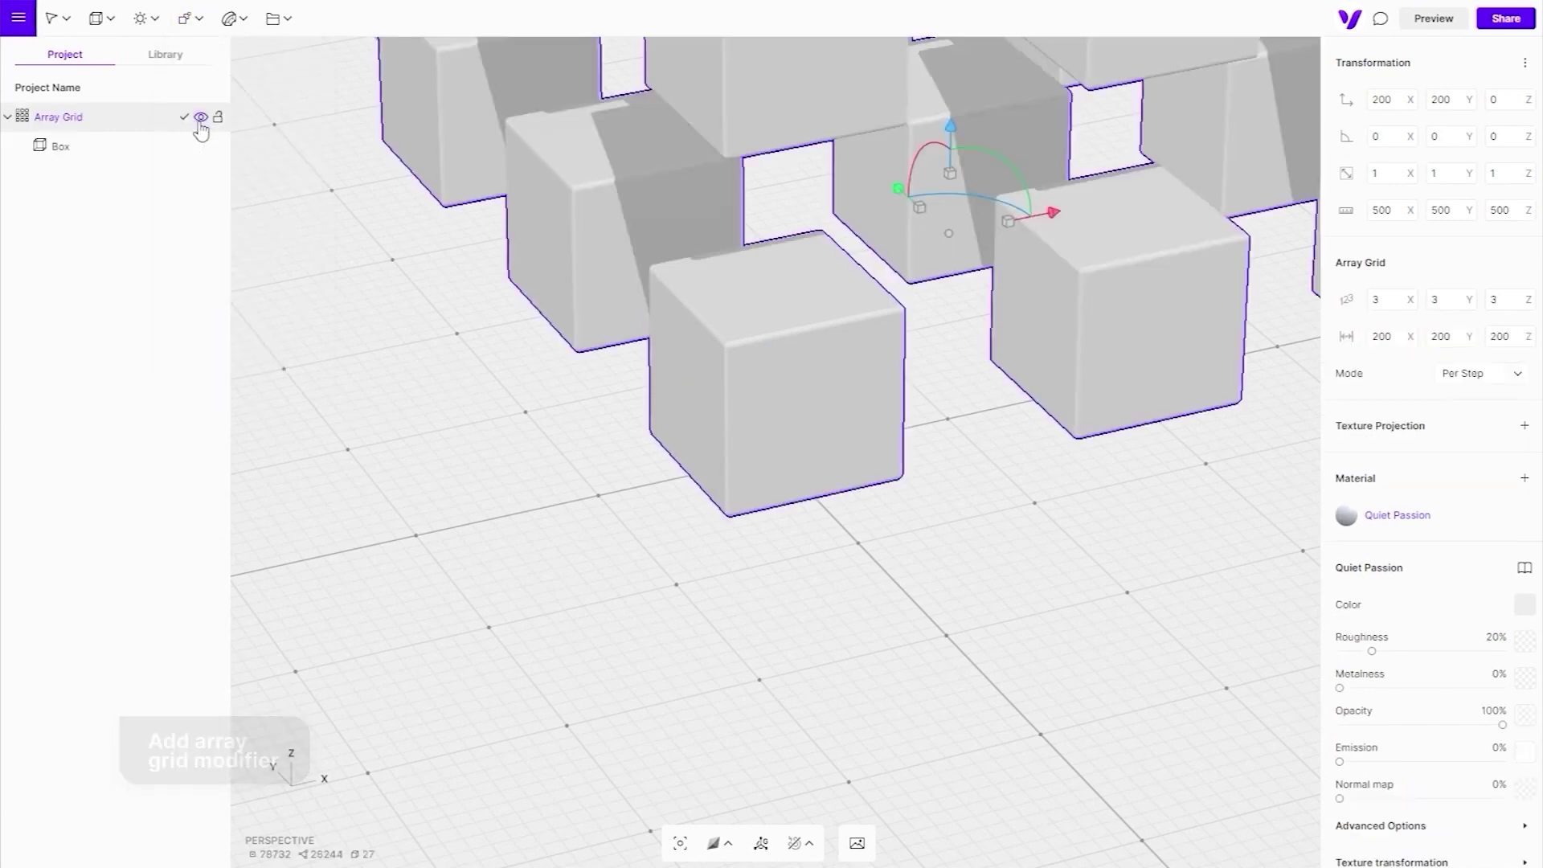
scroll(379, 155, down, 3)
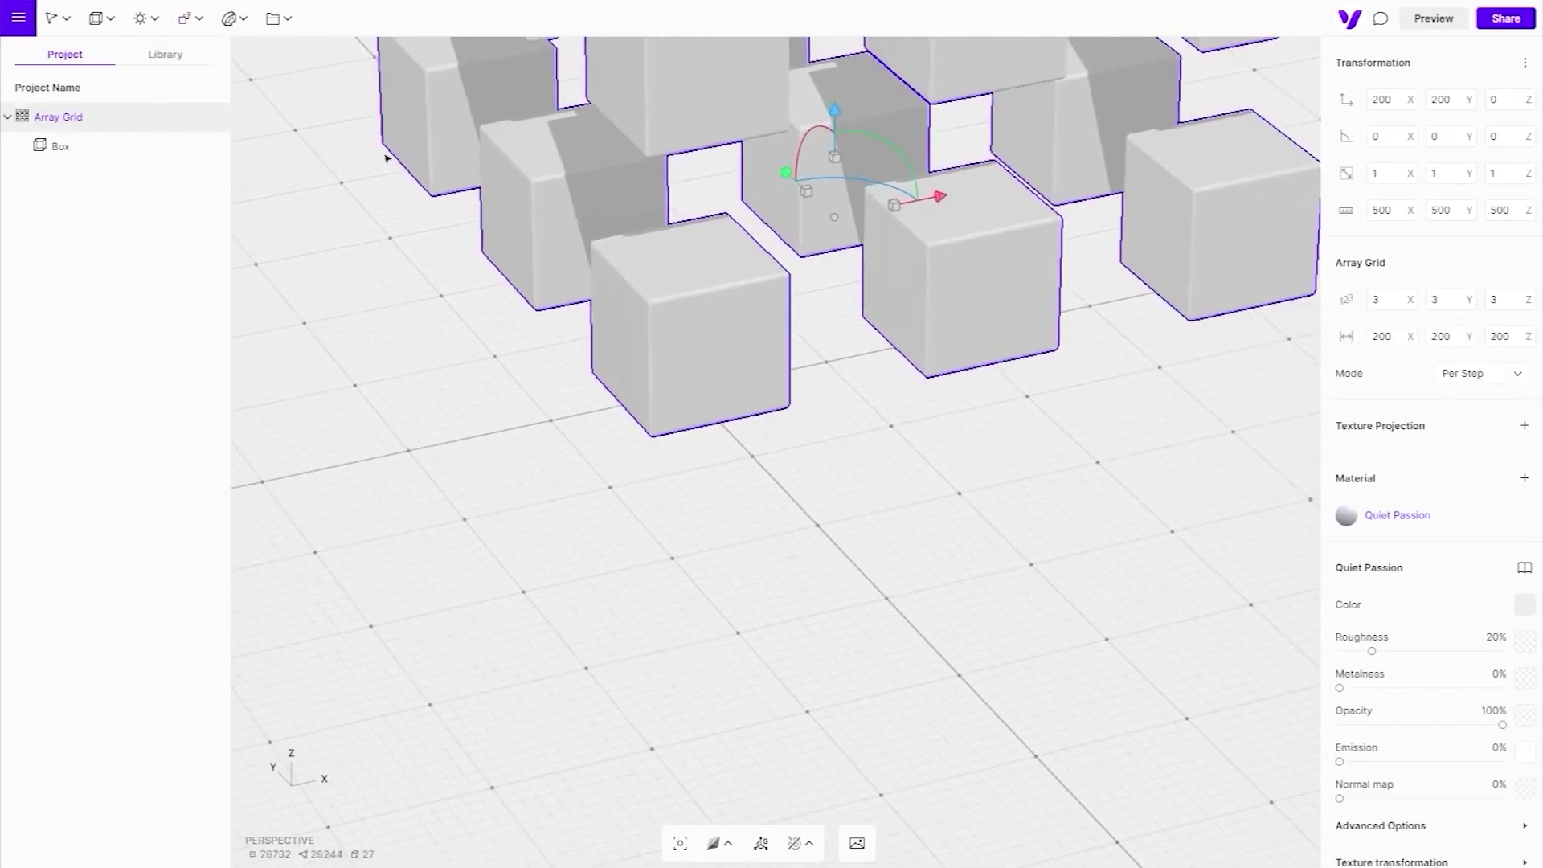
scroll(382, 162, down, 3)
scroll(384, 174, down, 2)
scroll(385, 183, down, 1)
middle_drag(385, 183, 419, 238)
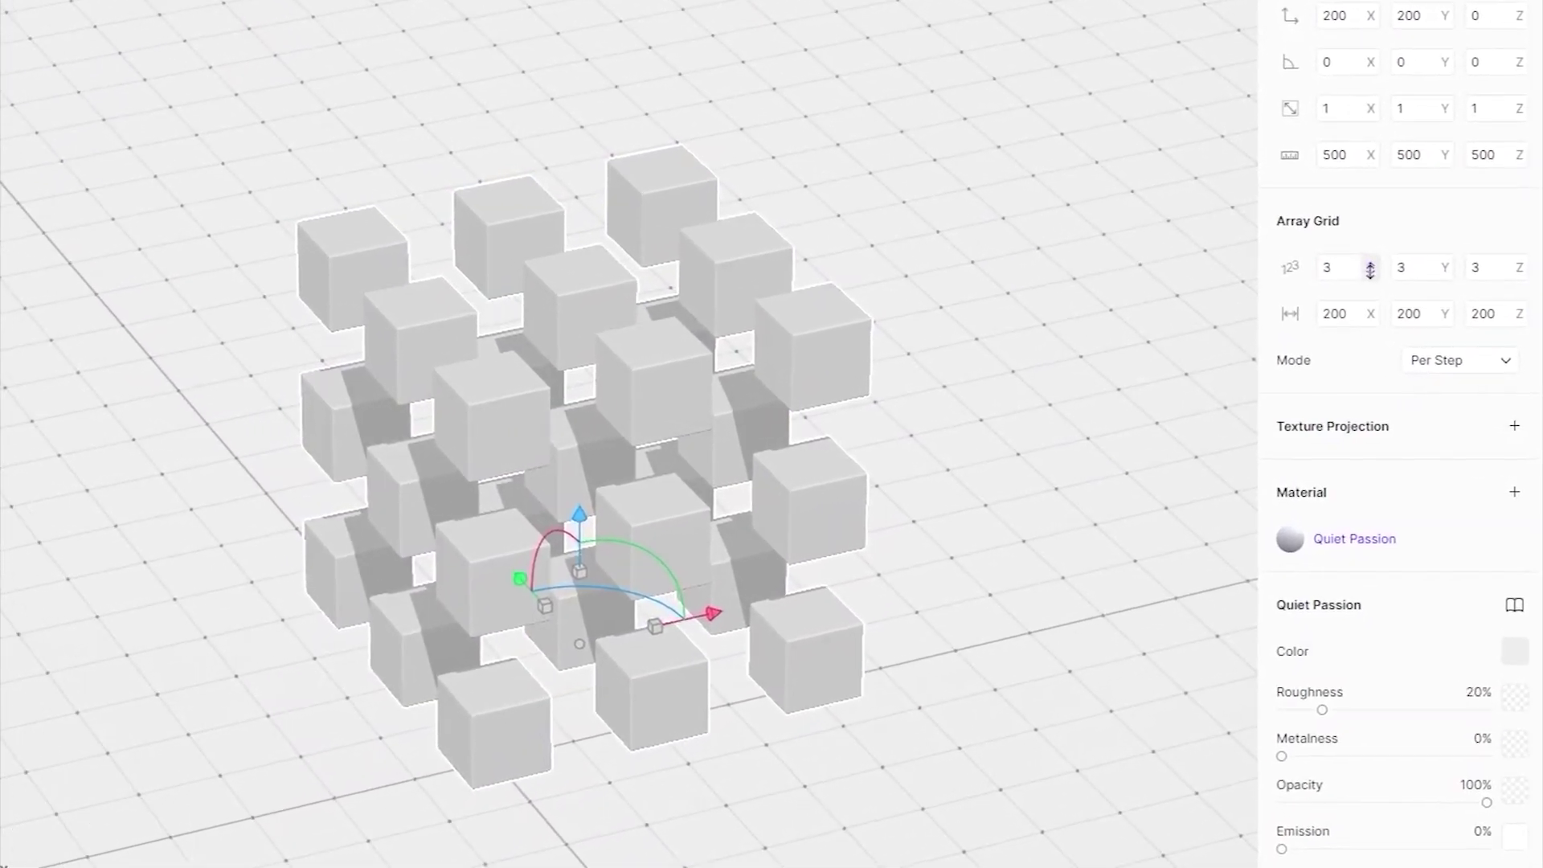
mouse_move(1379, 286)
mouse_down()
mouse_move(1355, 249)
mouse_move(1517, 252)
mouse_up()
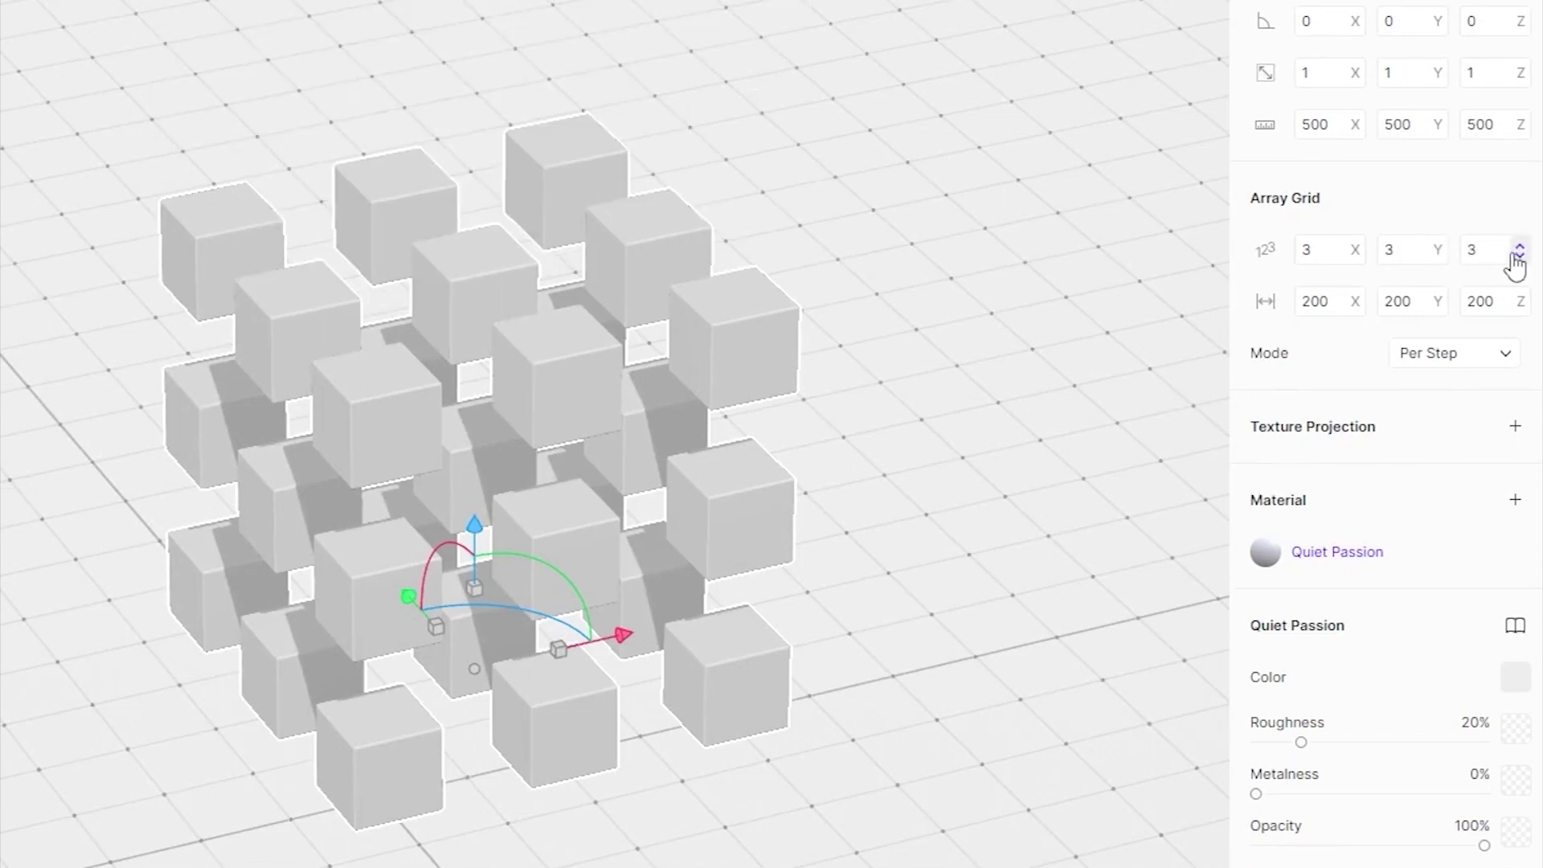
Set the Array Grid counts to Z 1, Y 16 and X 16
click(1490, 250)
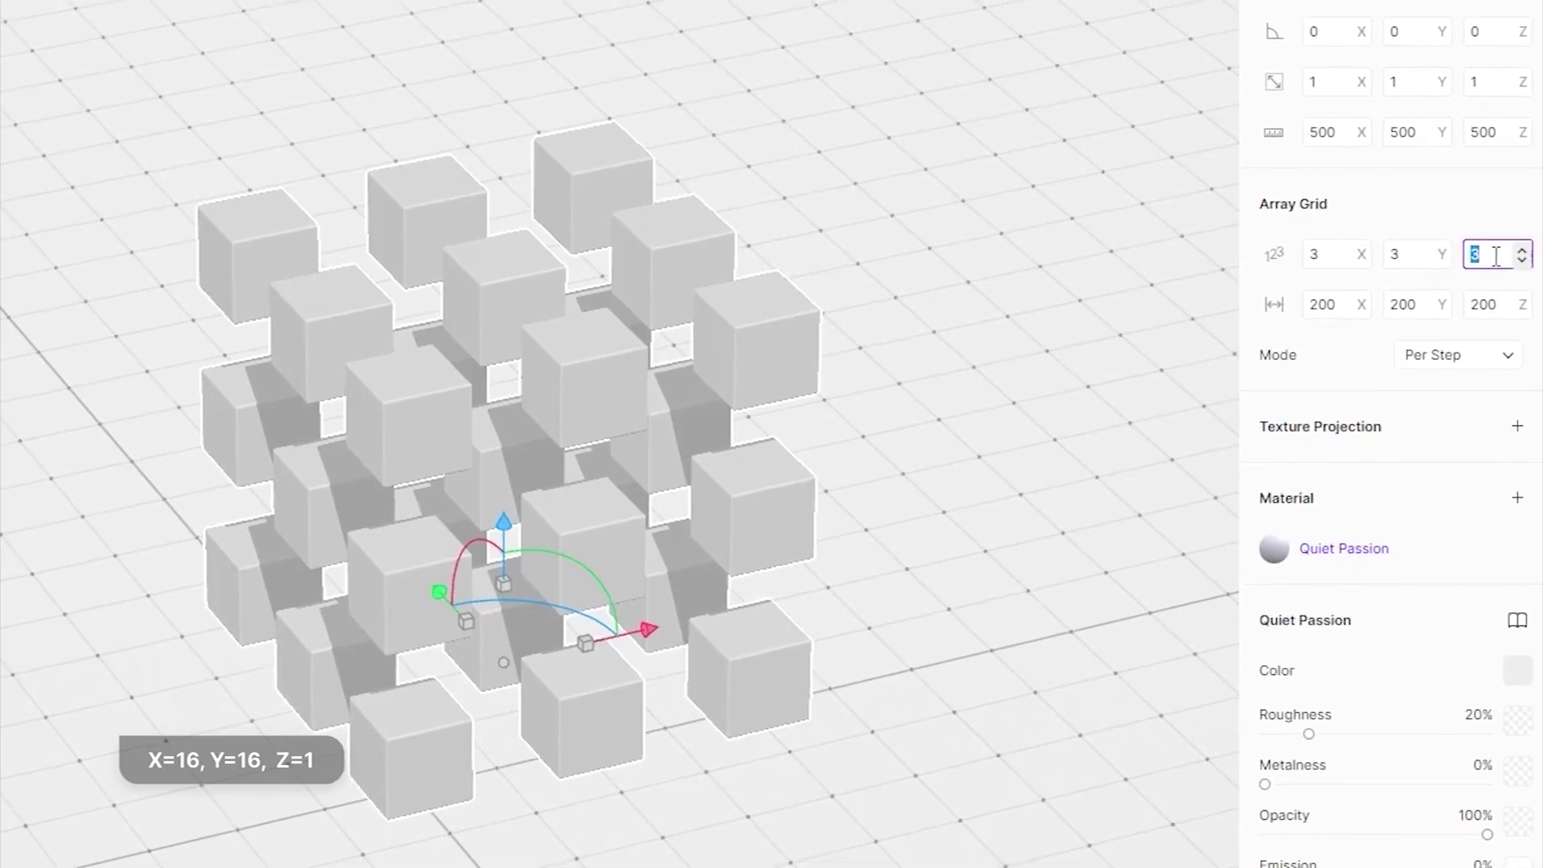
text(1)
click(1410, 254)
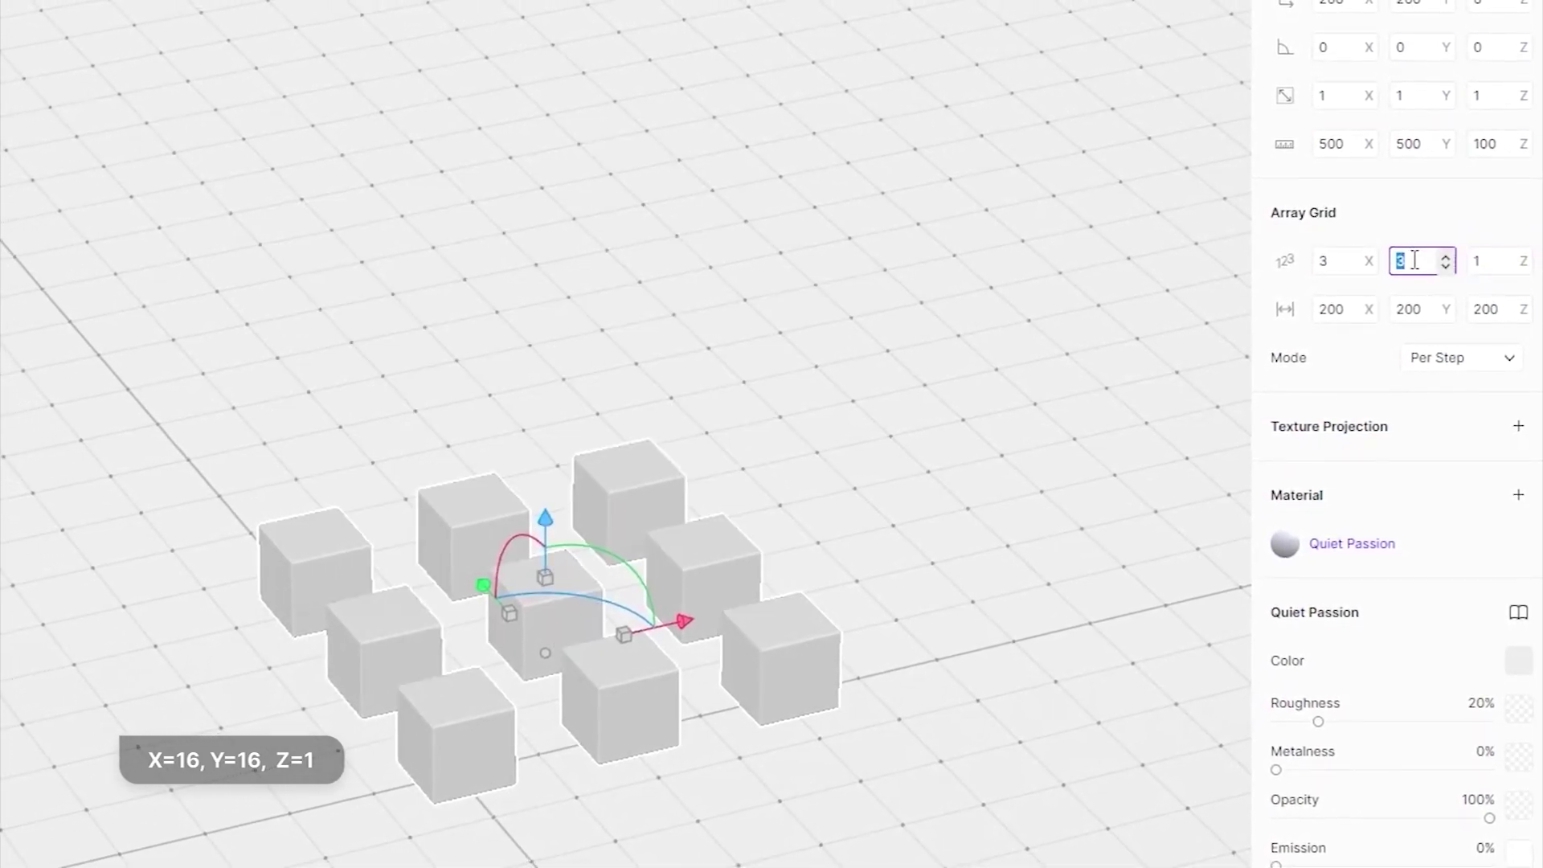
text(16)
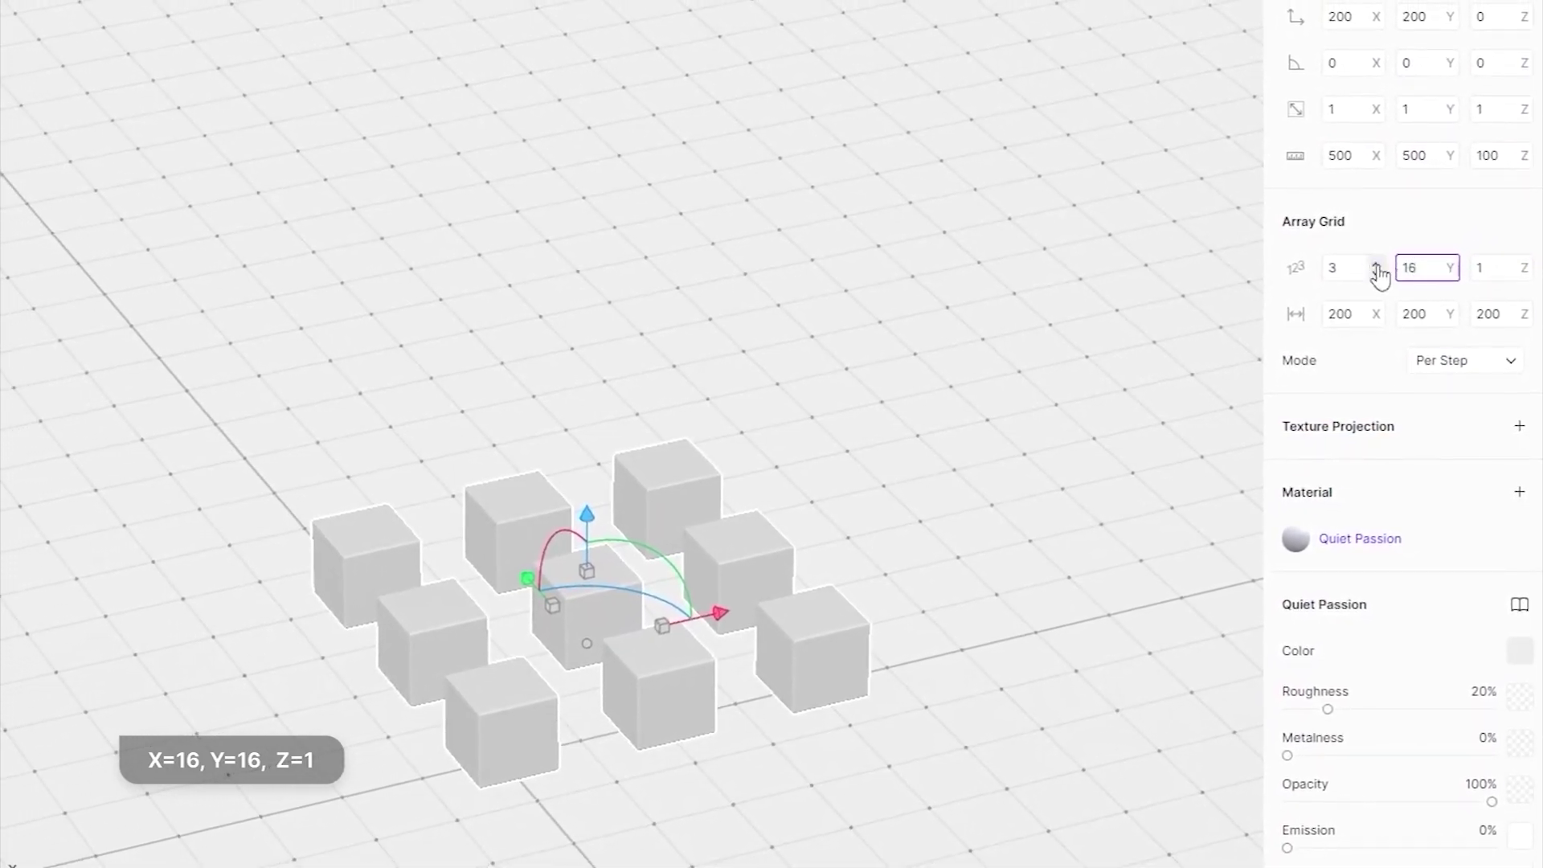
click(1355, 266)
text(16)
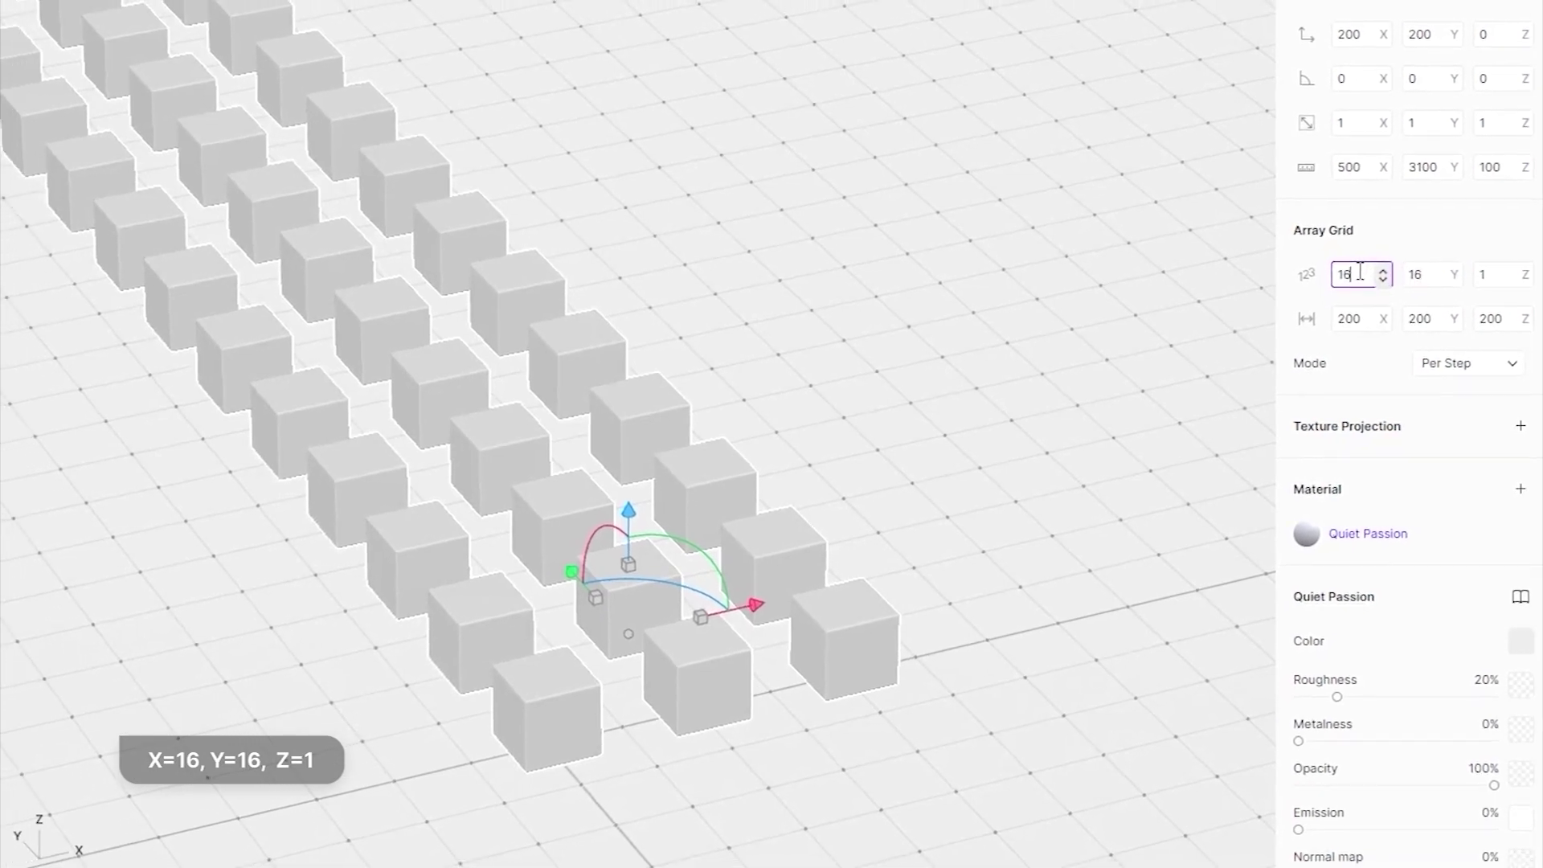
key(Return)
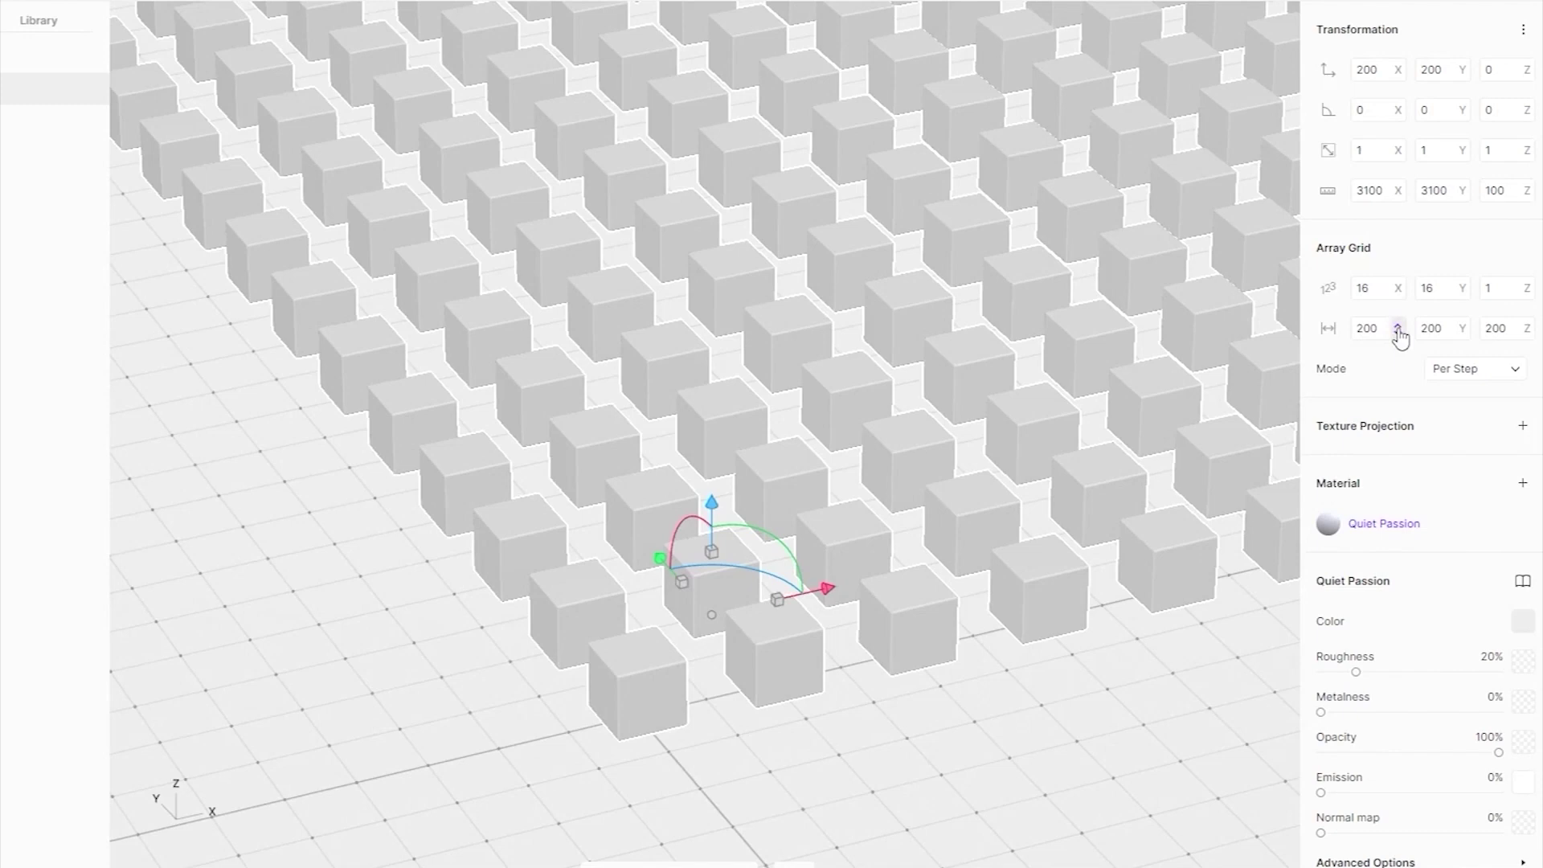
Set the Array Grid X and Y spacing to 100 so the 16×16 cubes merge
mouse_move(1398, 334)
mouse_down()
mouse_move(1396, 431)
mouse_move(1408, 355)
mouse_up()
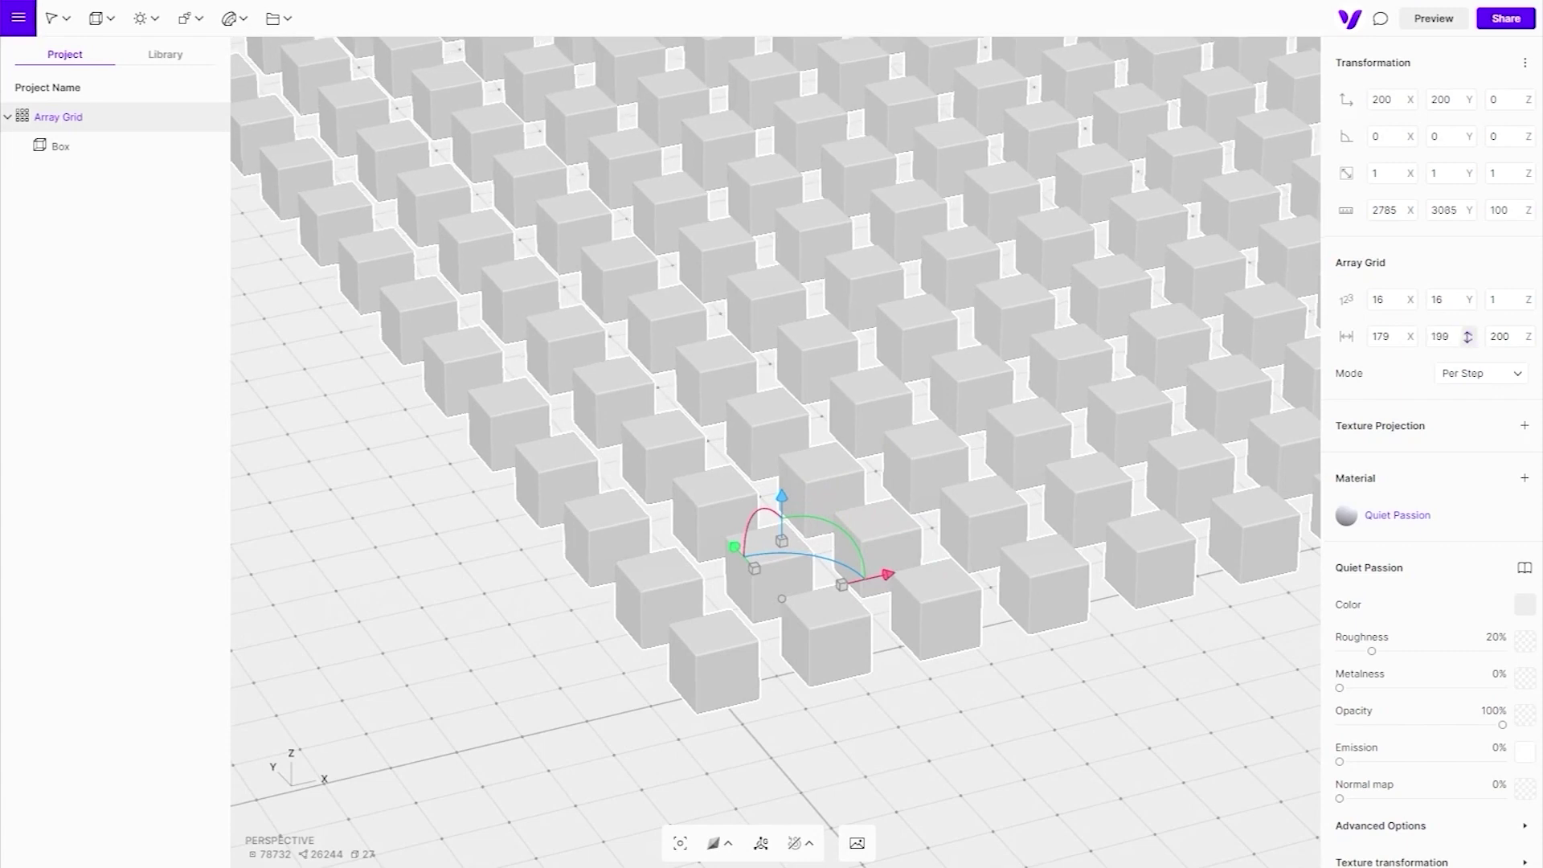
mouse_move(1468, 343)
mouse_down()
mouse_move(1484, 425)
mouse_move(1476, 364)
mouse_up()
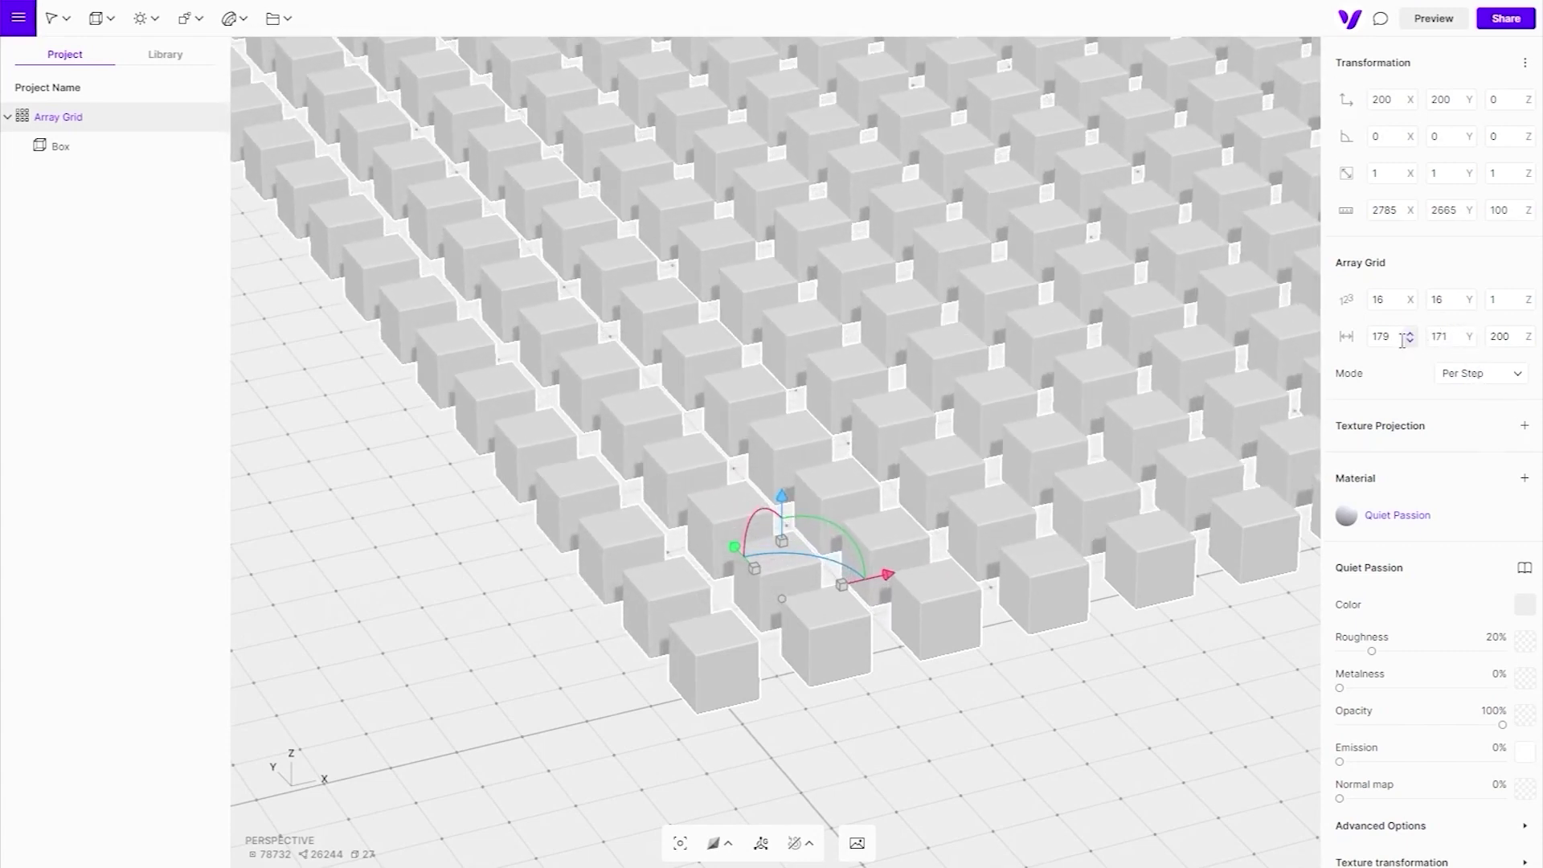
text(100)
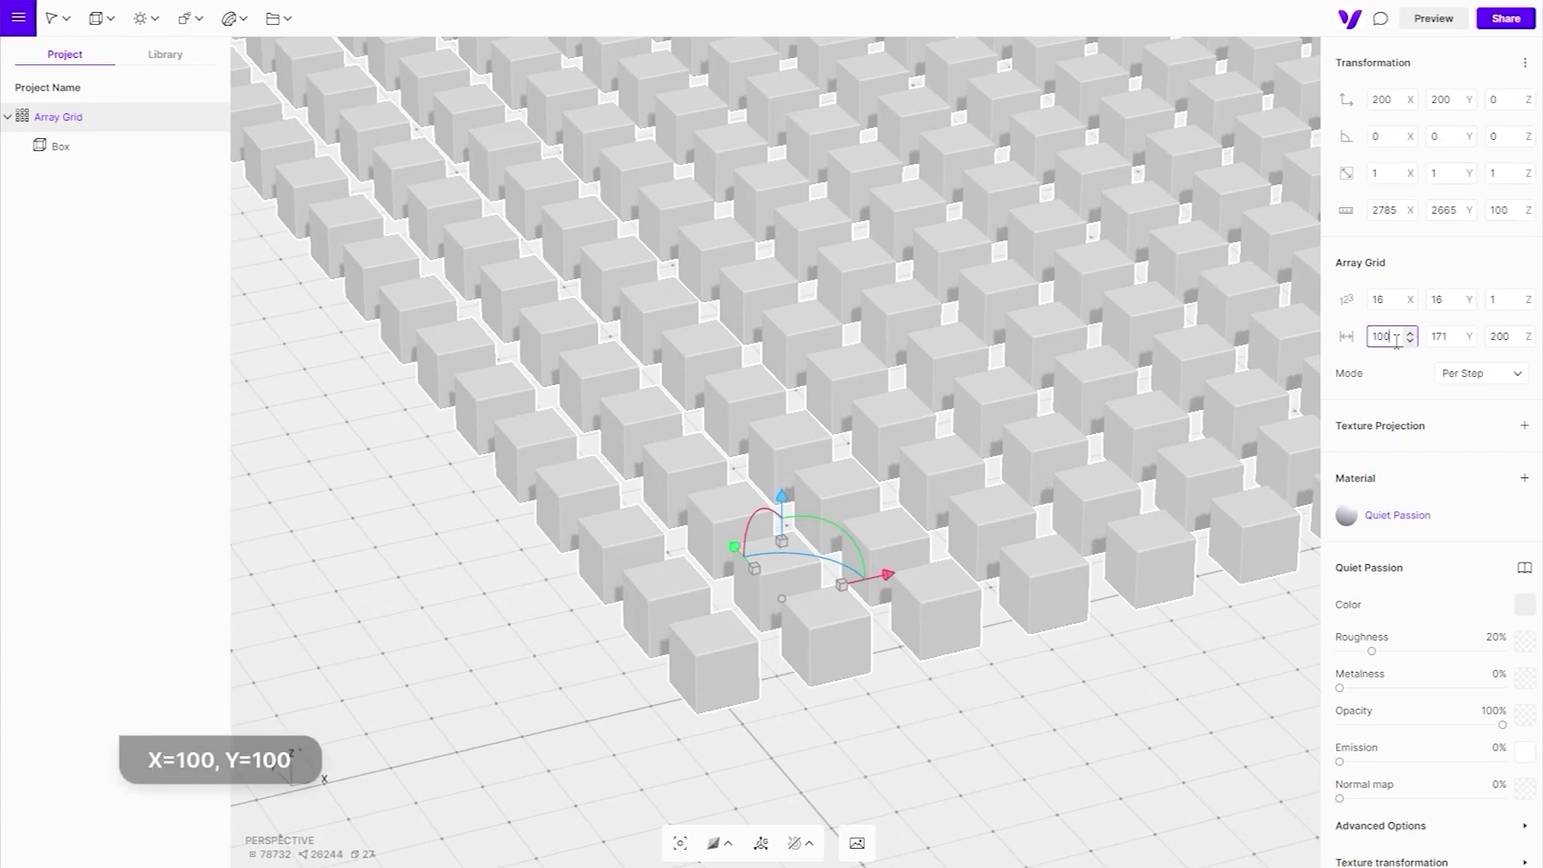
click(1442, 337)
text(100)
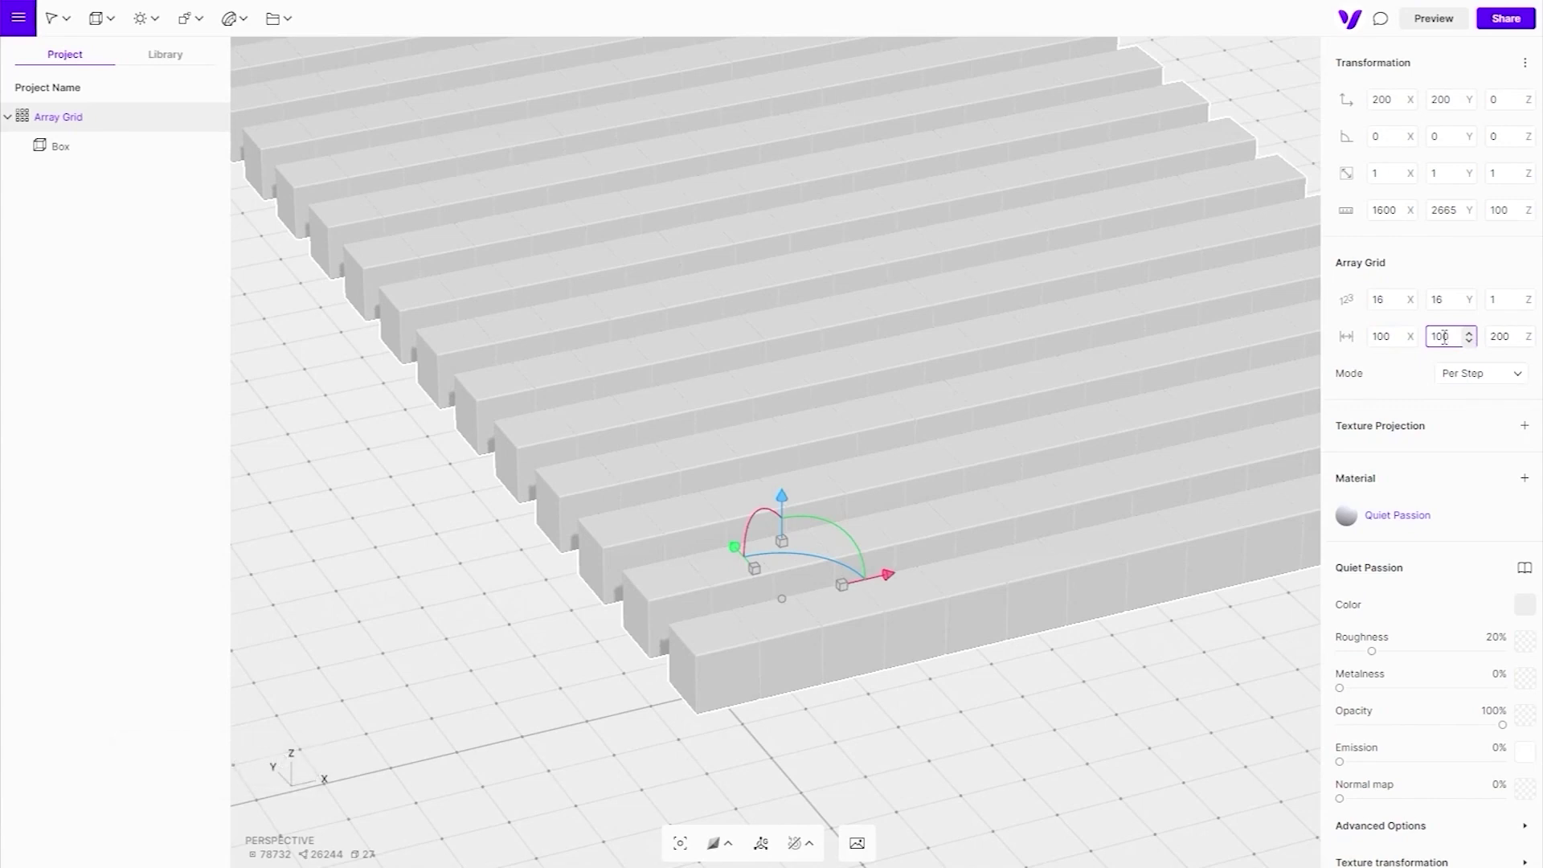
Deselect the grid, then reselect the merged 1600×1600 cube slab
click(1145, 645)
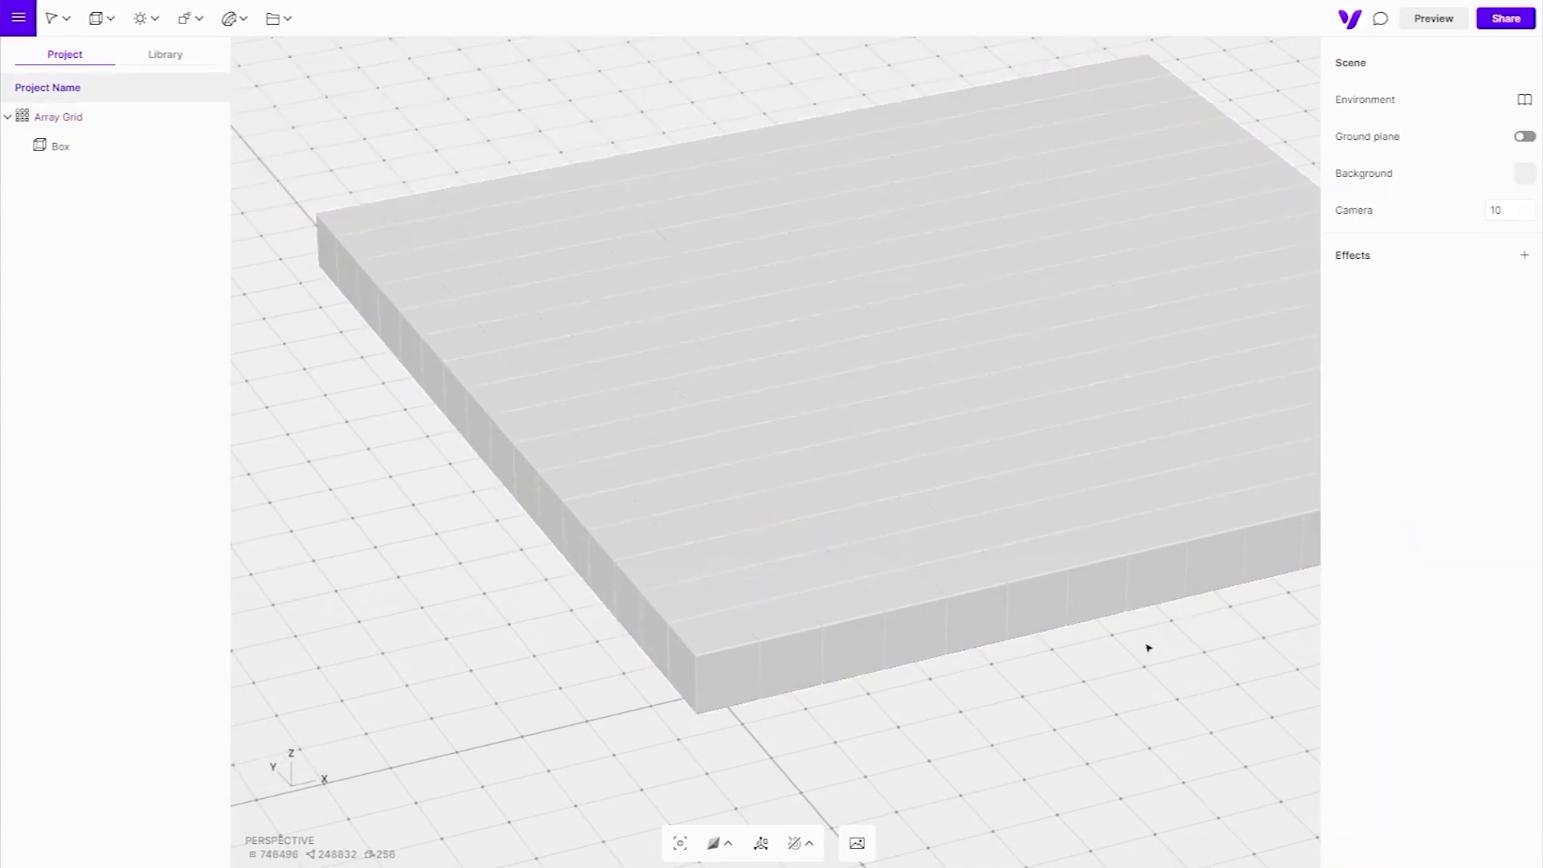
scroll(1139, 646, up, 2)
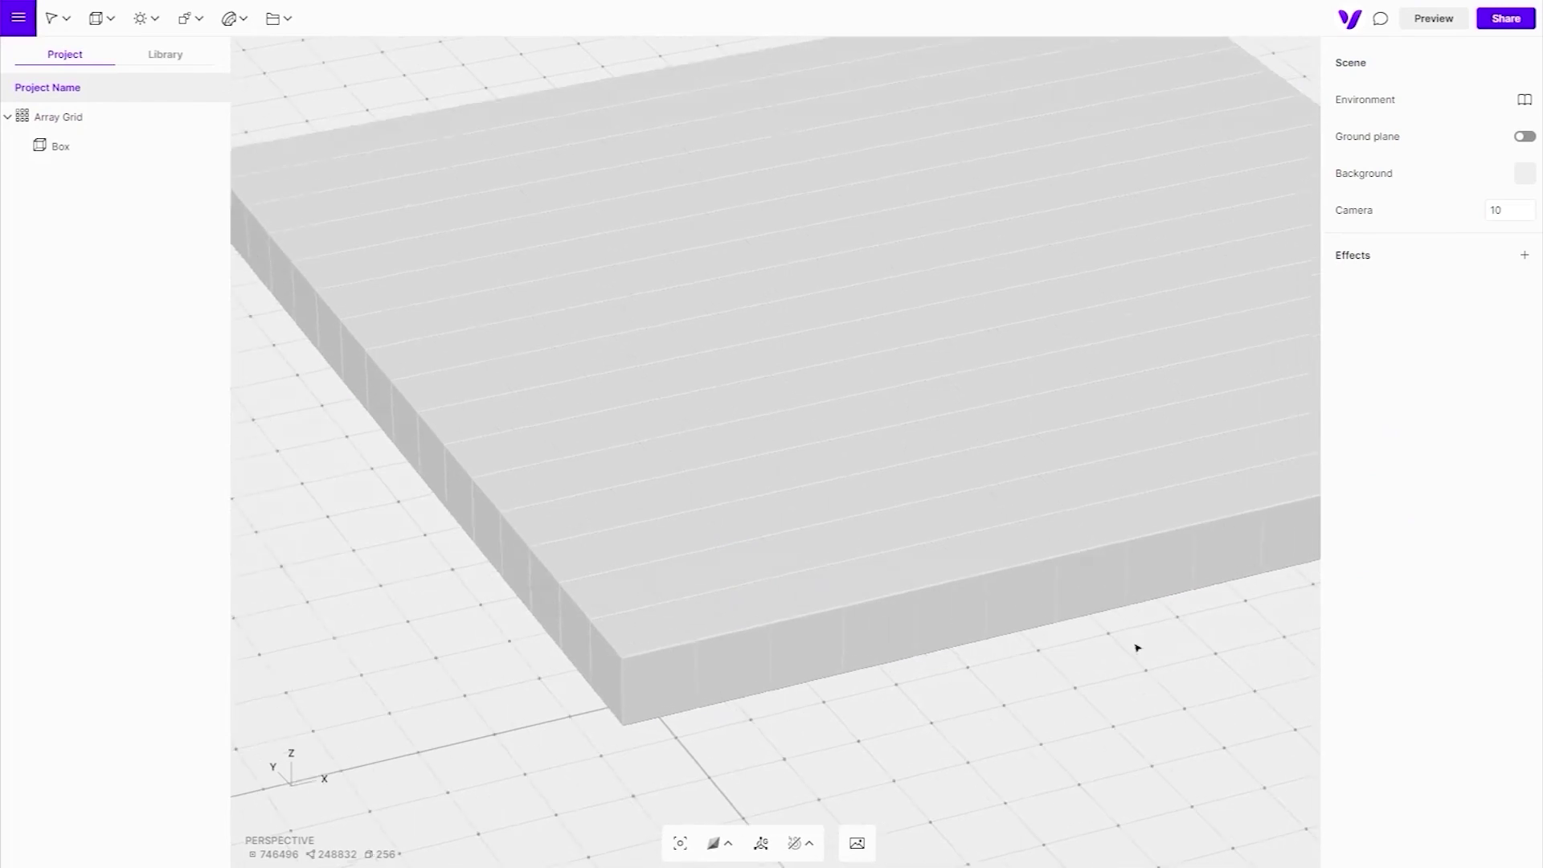
scroll(1137, 644, up, 2)
scroll(1126, 644, up, 2)
scroll(1072, 682, up, 2)
scroll(1111, 720, up, 2)
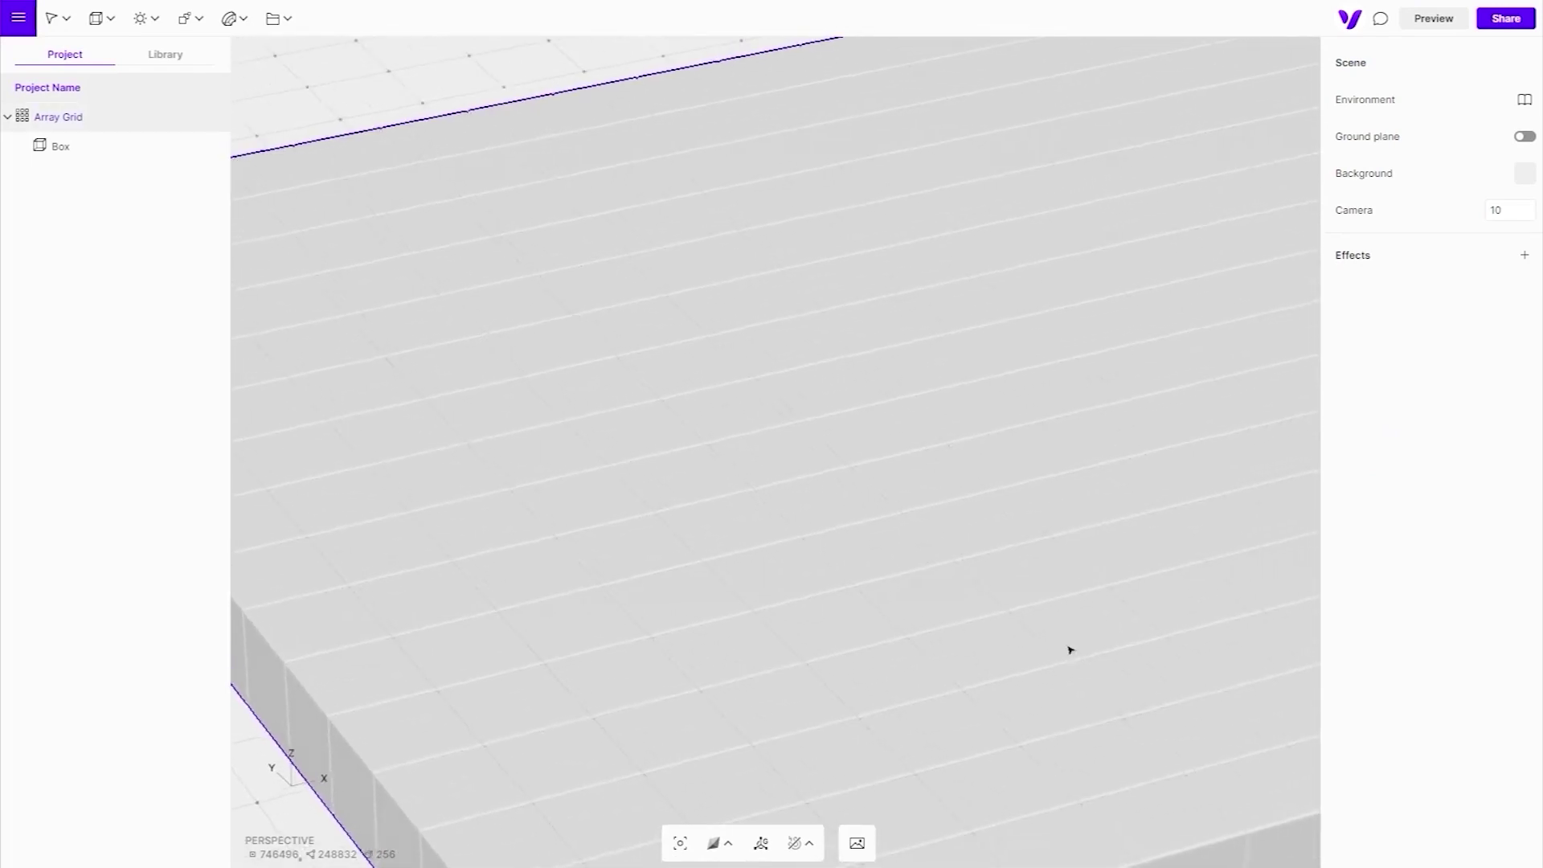
scroll(1068, 648, up, 2)
scroll(1109, 644, up, 1)
scroll(1112, 644, up, 1)
click(1067, 627)
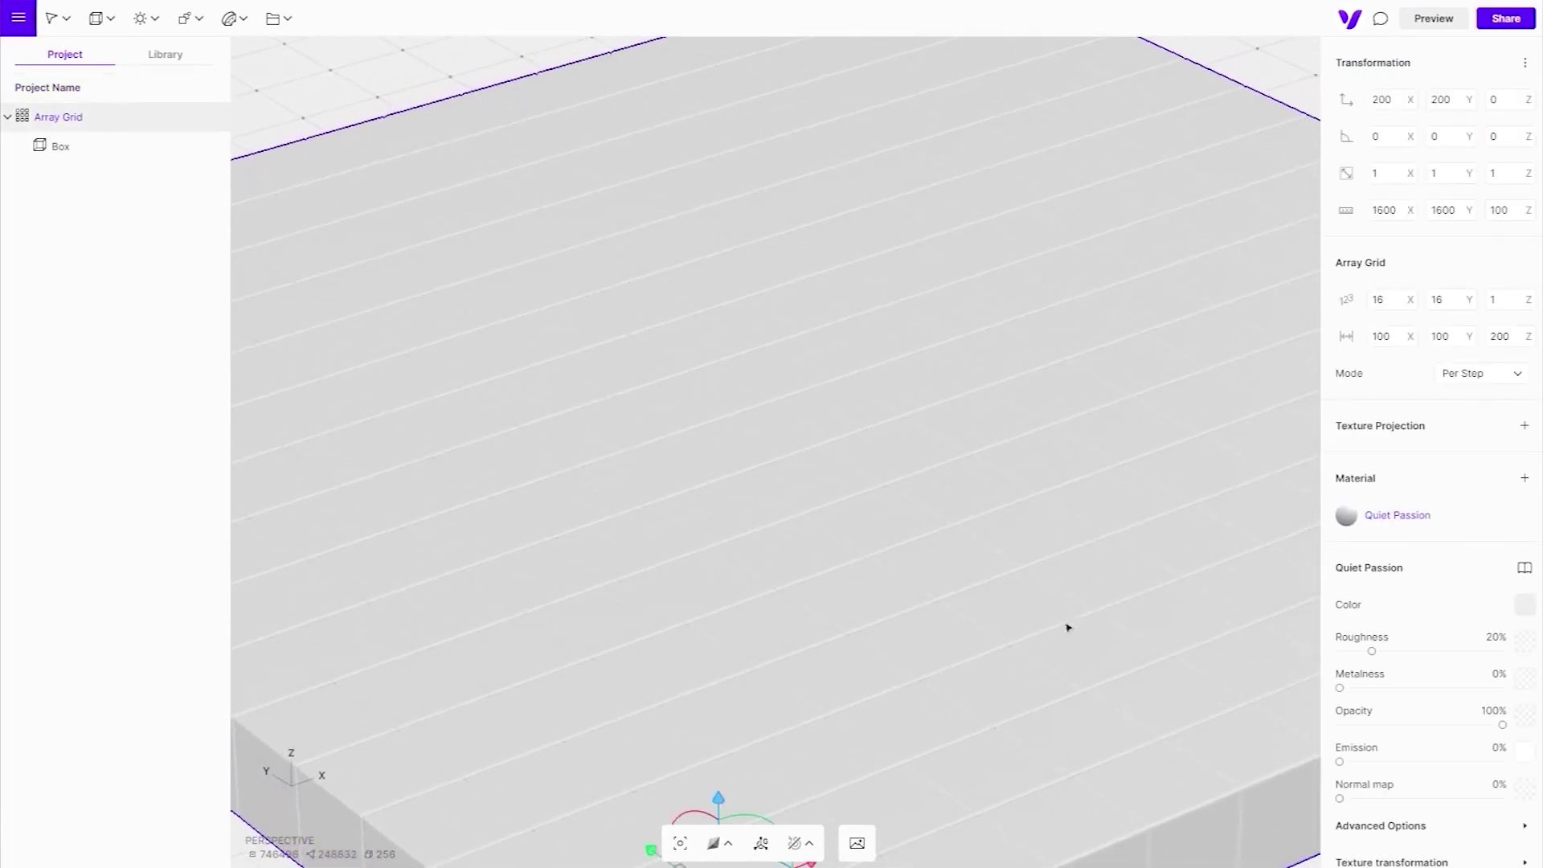
Add a Randomize modifier to the slab and zero its X, Y and Z rotation ranges
click(190, 19)
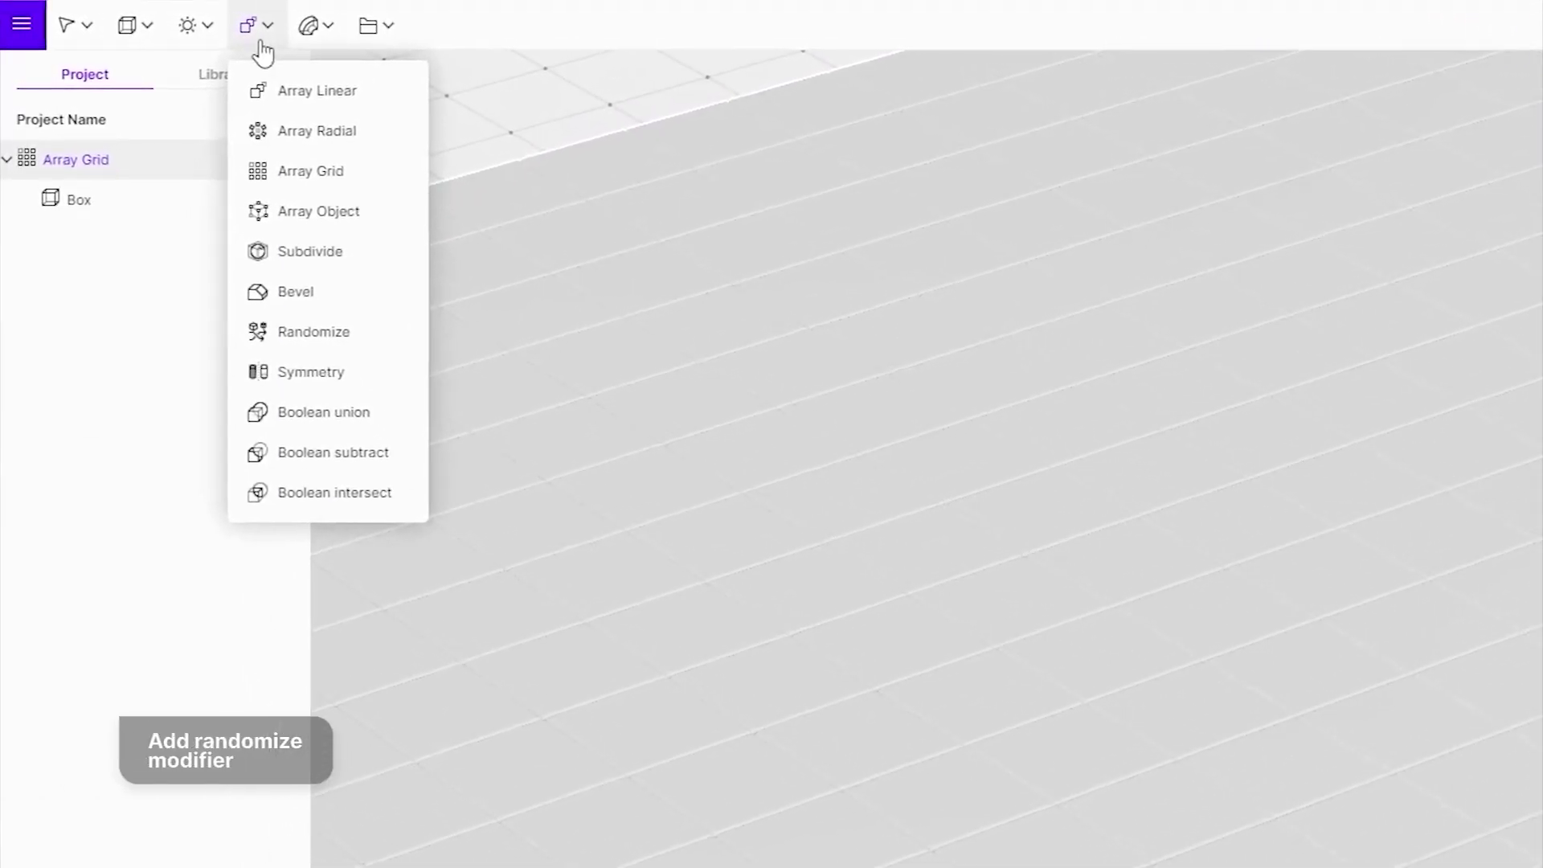
click(279, 355)
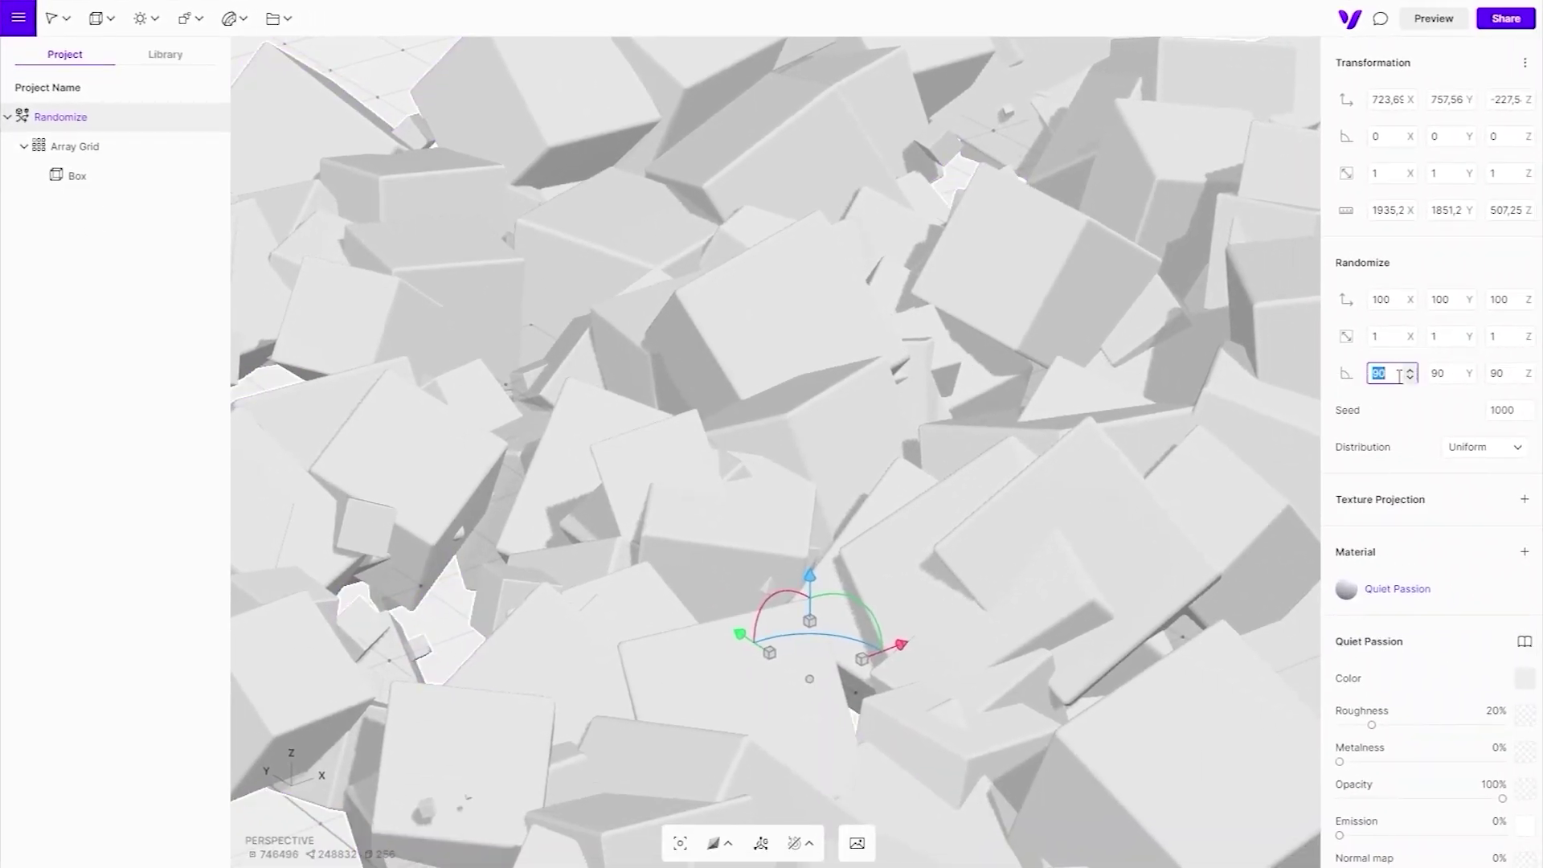
click(1443, 373)
text(0)
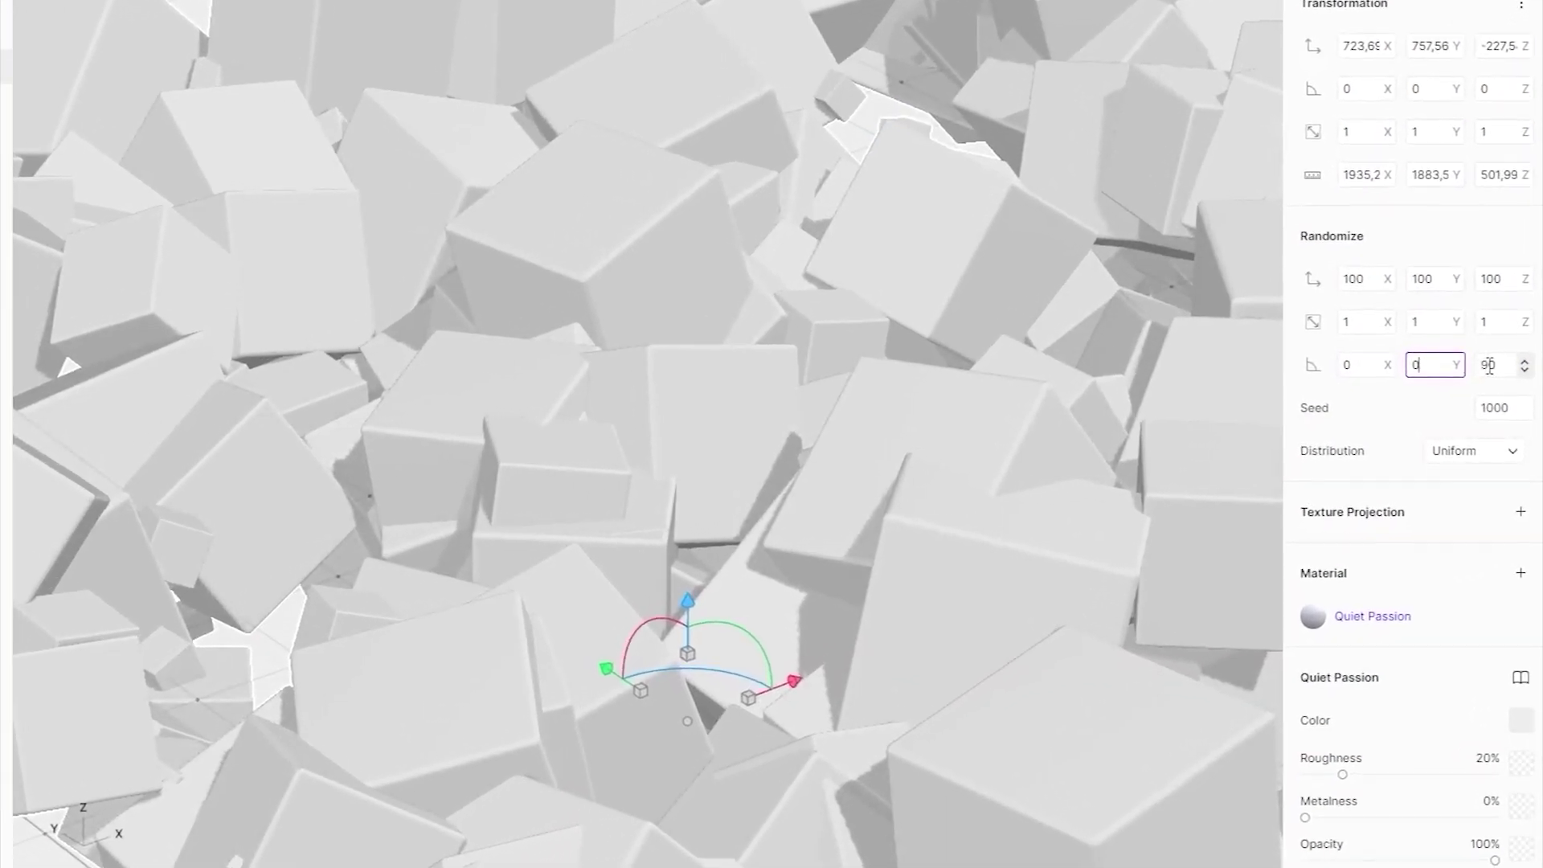
click(1496, 374)
text(0)
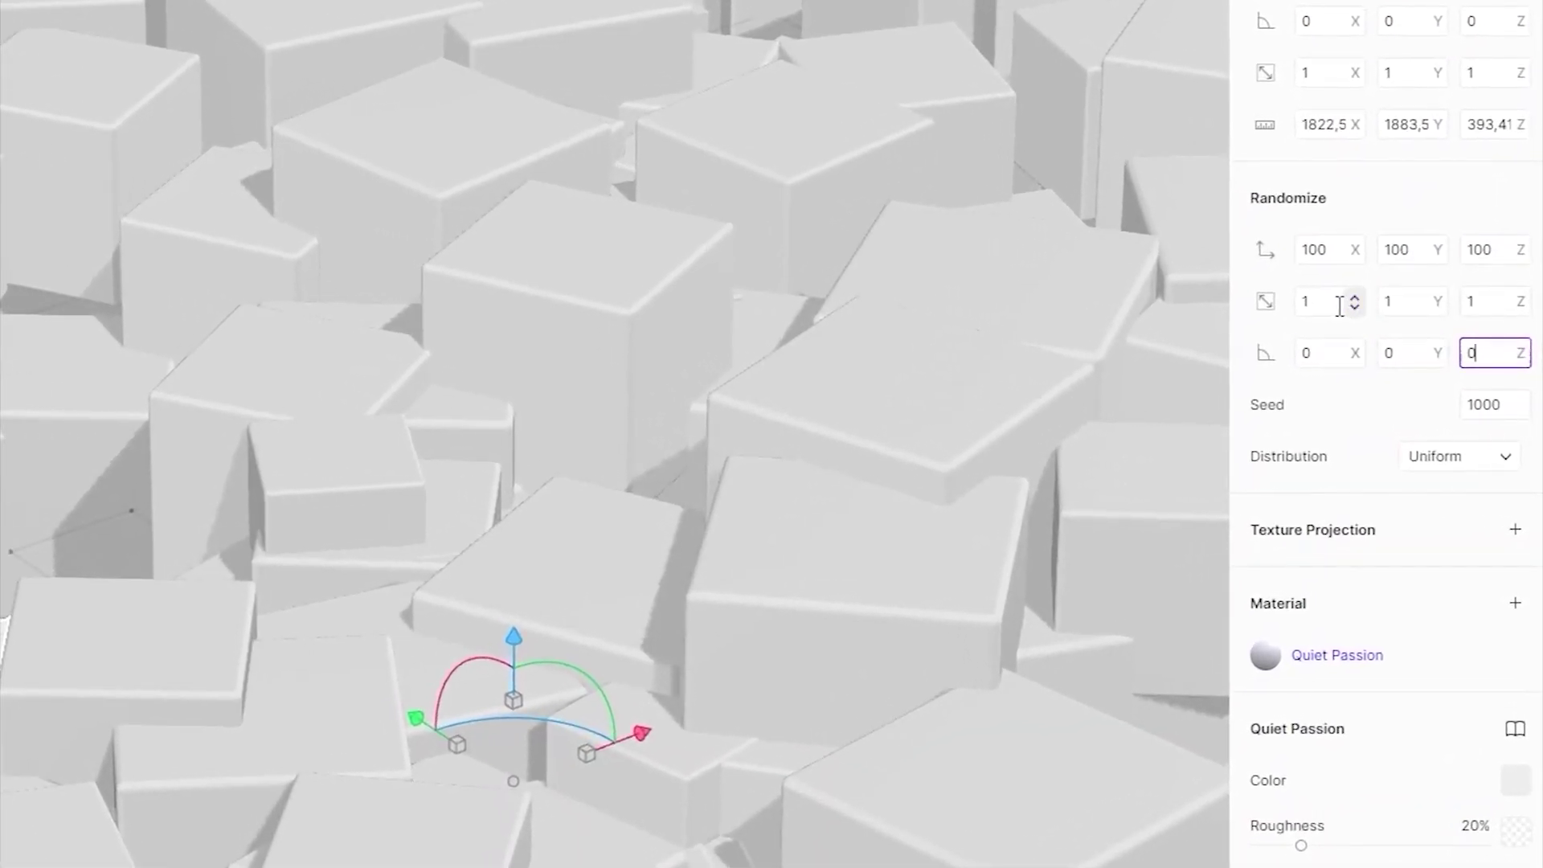
click(1339, 306)
Zero the Randomize scale ranges on X, Y, Z and the X and Y position ranges
key(Tab)
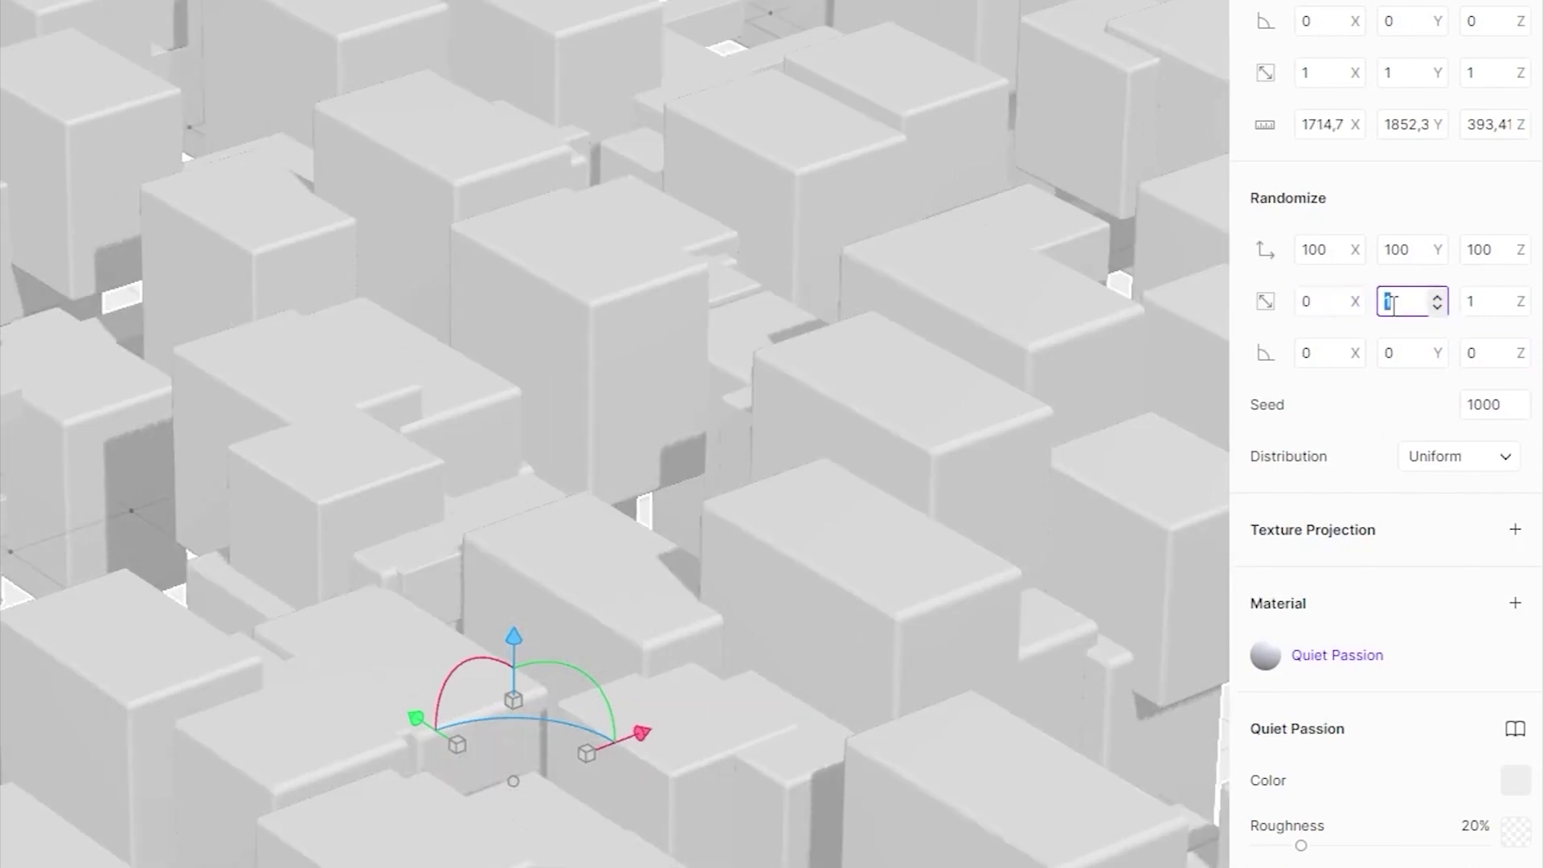
key(Tab)
text(0)
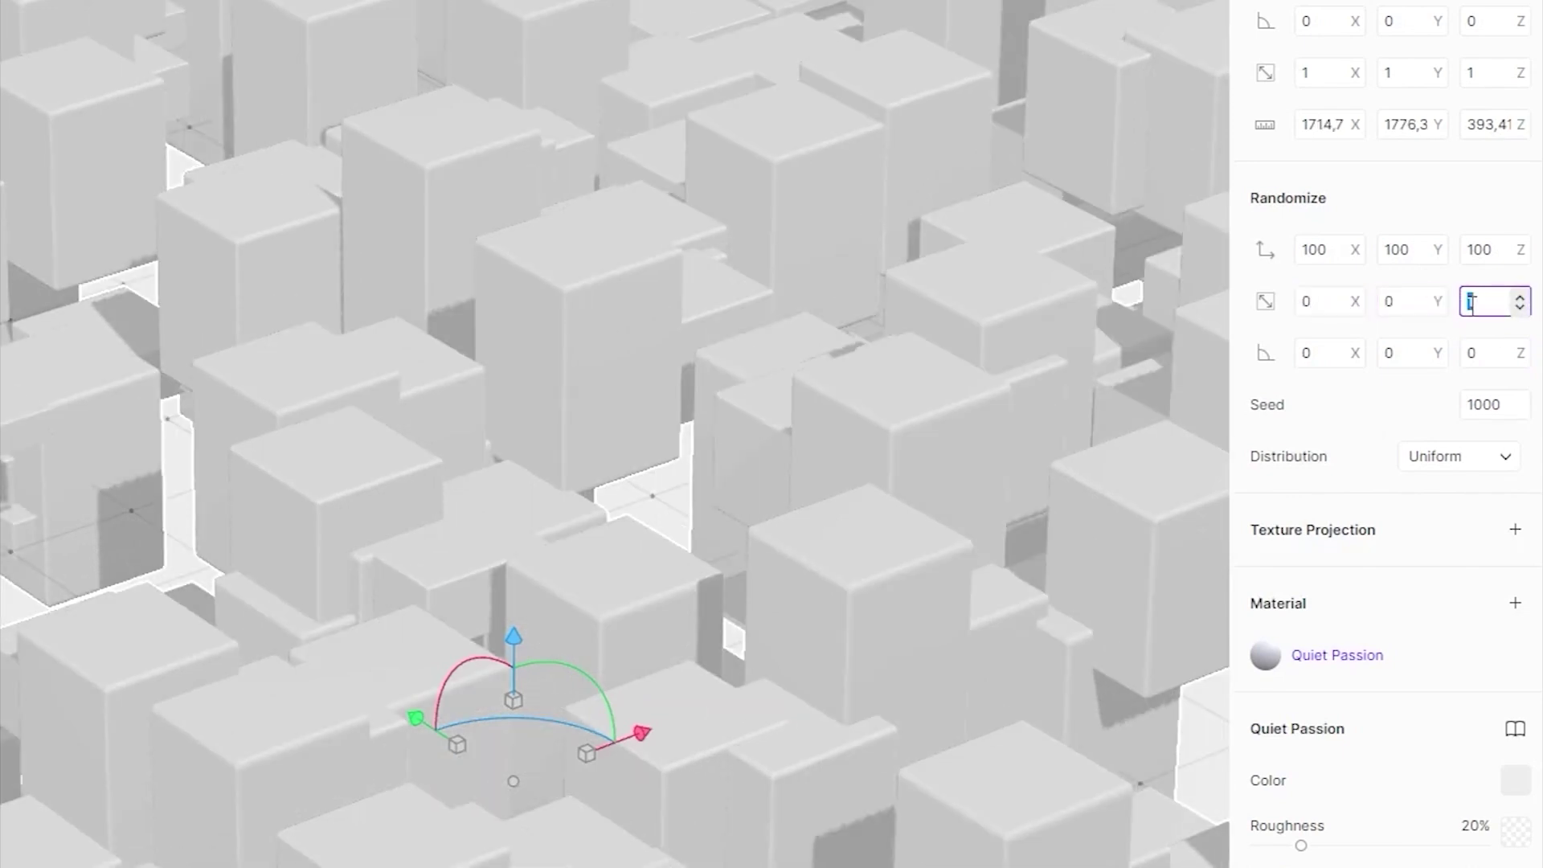
click(1323, 253)
text(0)
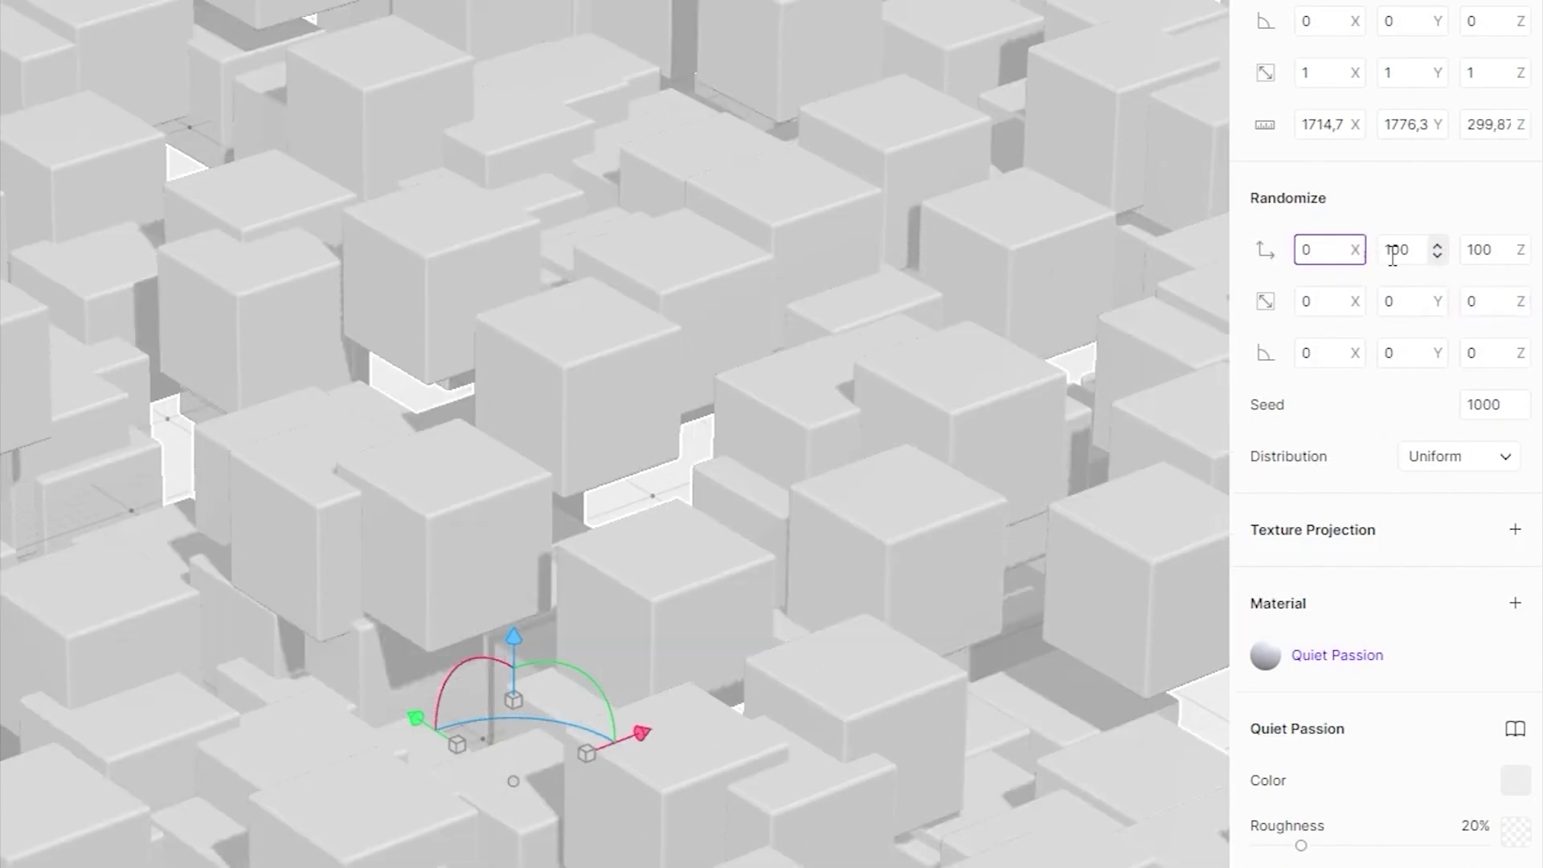
click(1401, 257)
text(0)
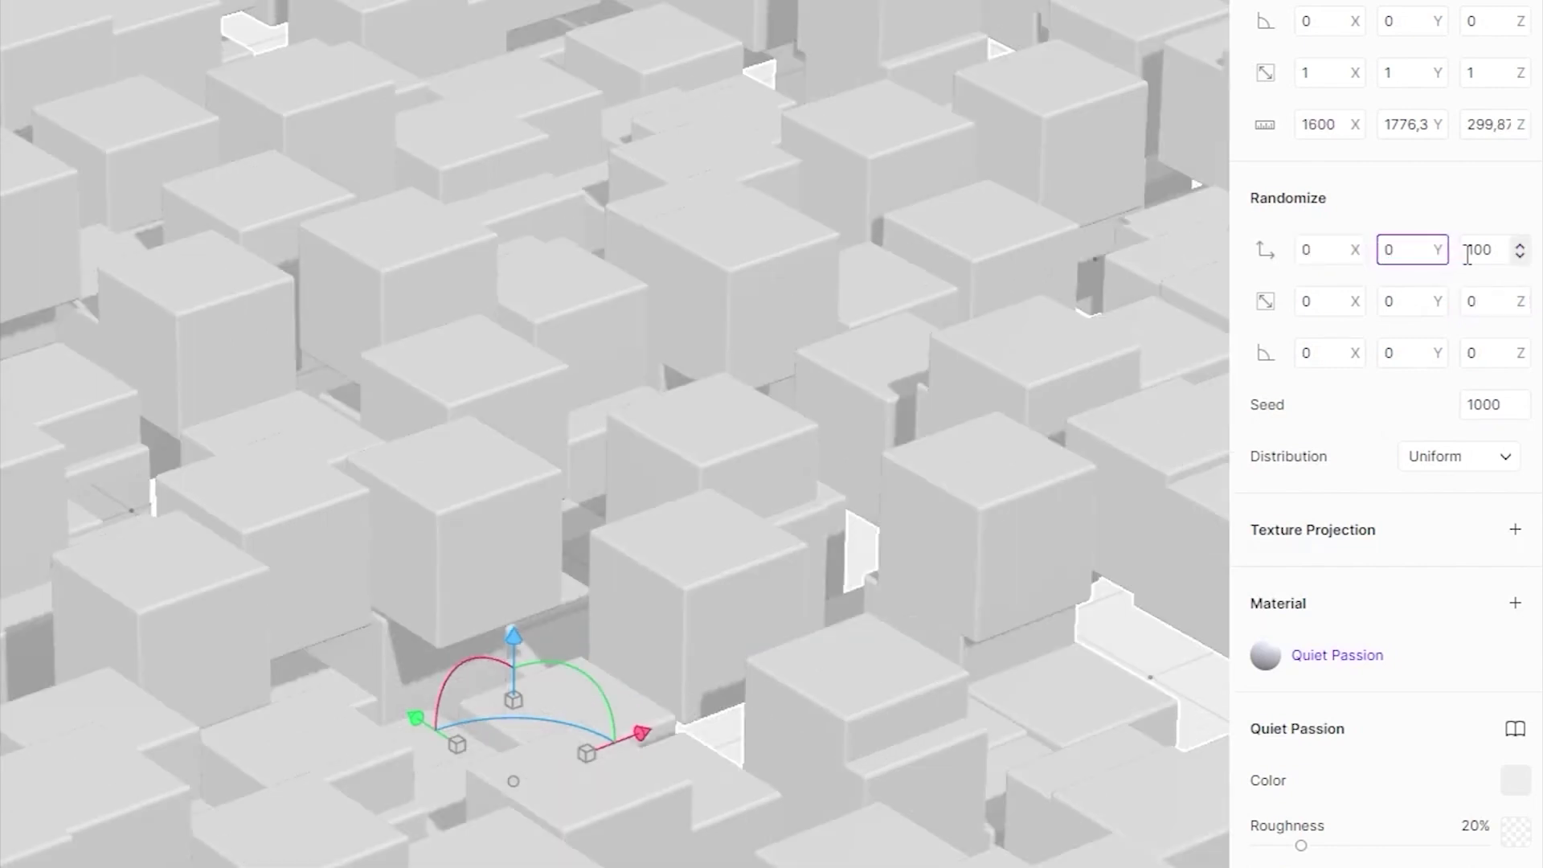
click(1473, 251)
text(0)
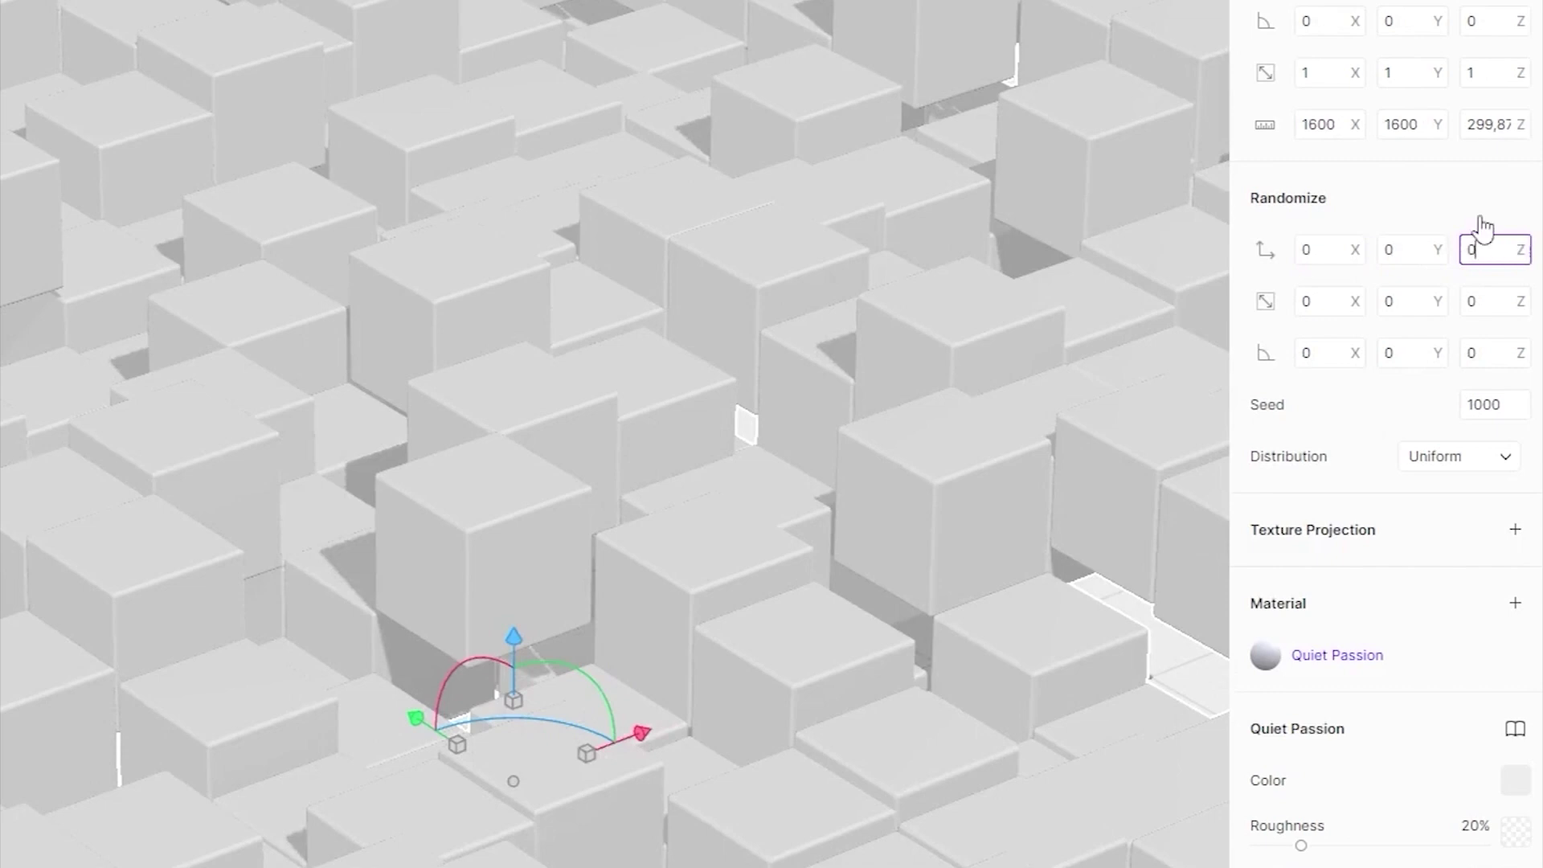
key(Return)
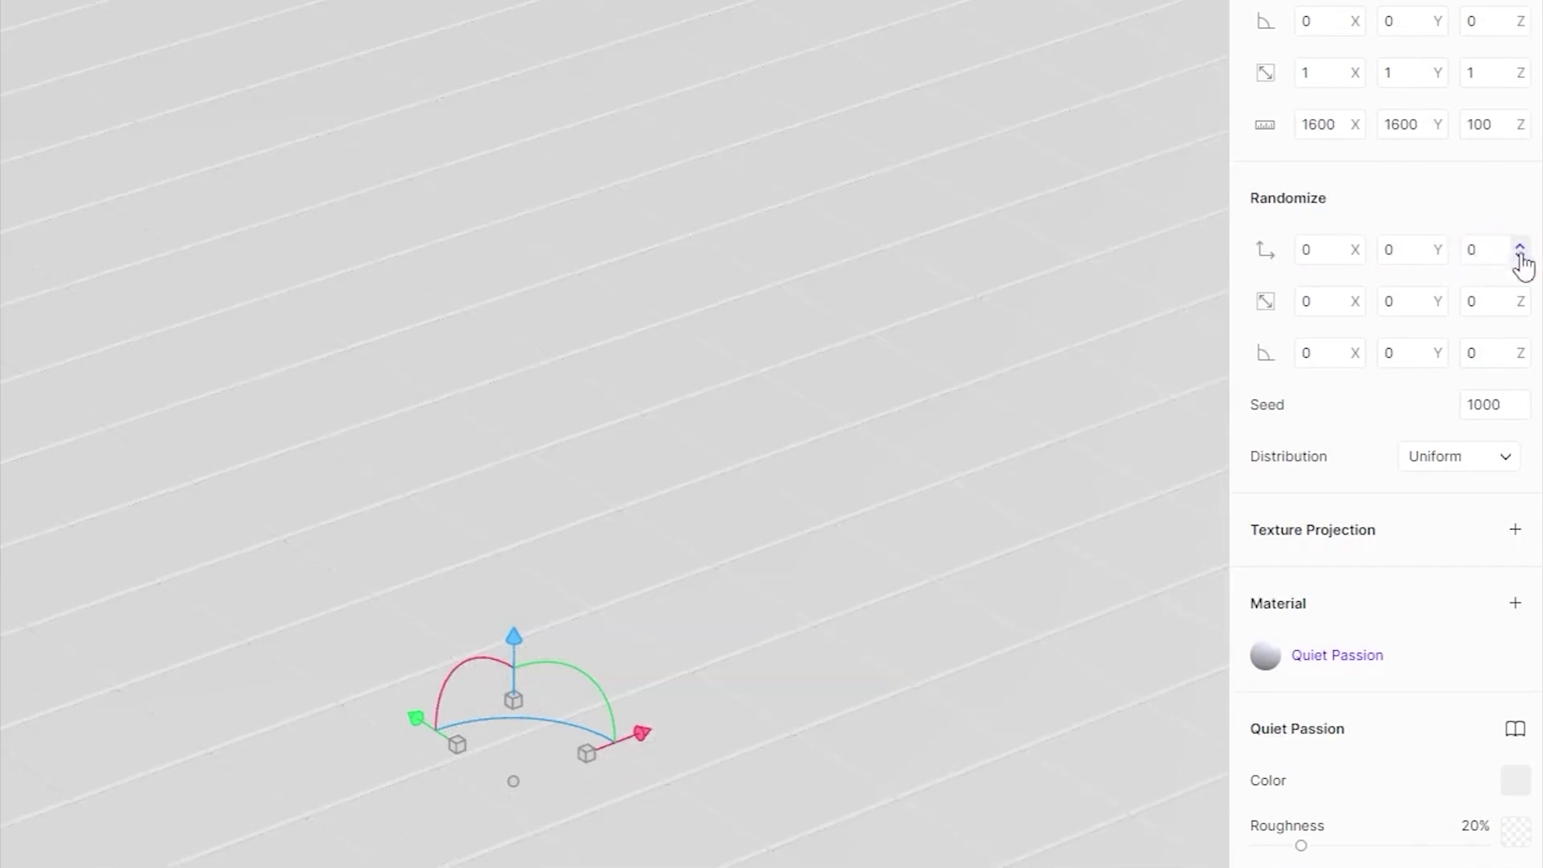
Raise the Randomize Z position range to about 57 so cubes get random heights
drag(1519, 255, 1524, 238)
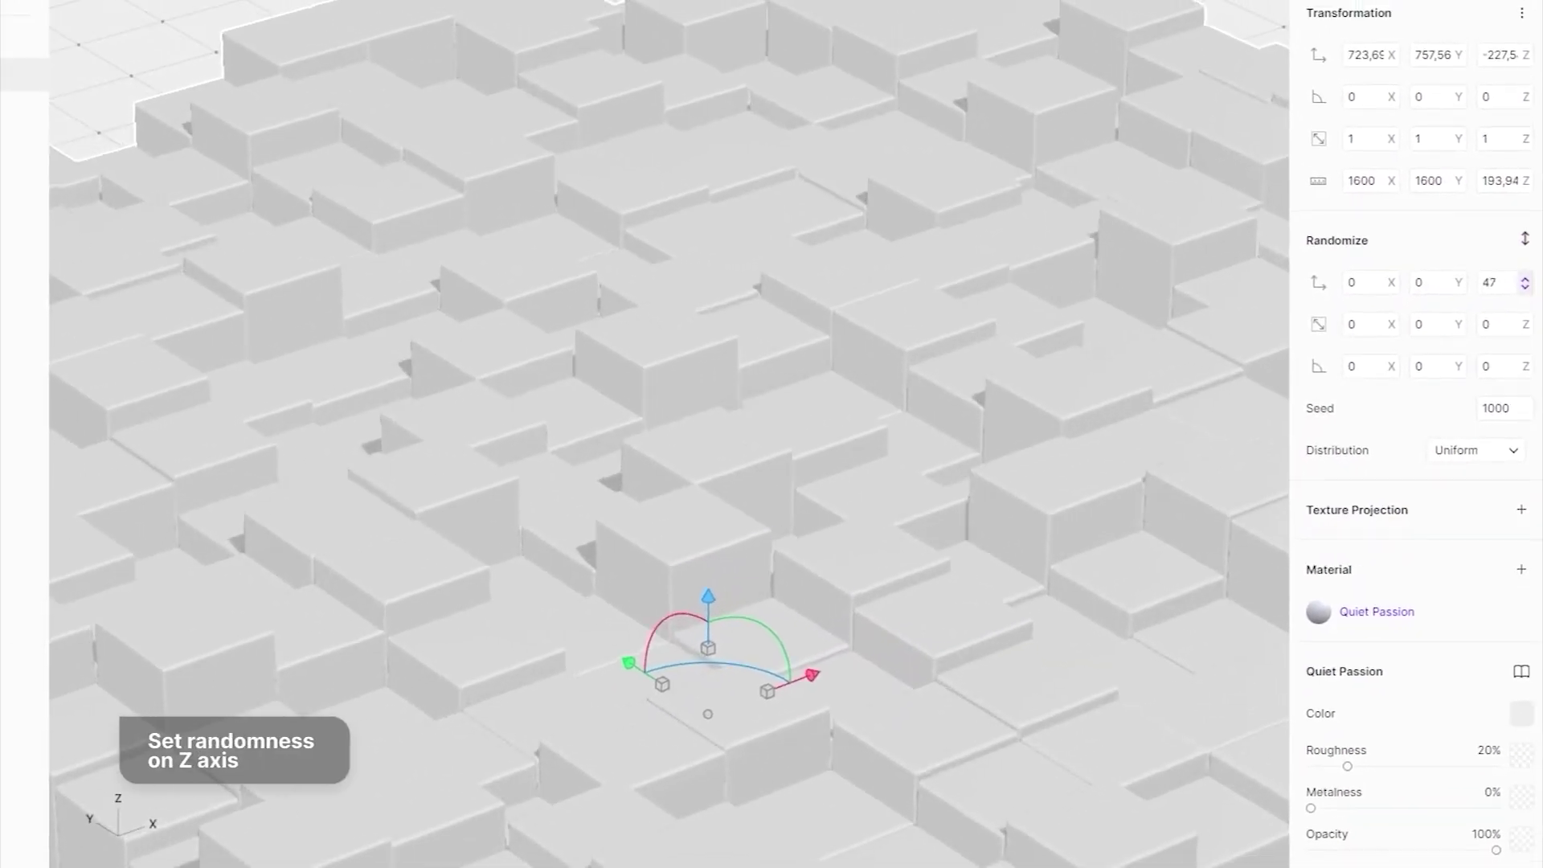
mouse_move(1523, 283)
mouse_down()
mouse_move(1529, 332)
mouse_move(1529, 252)
mouse_up()
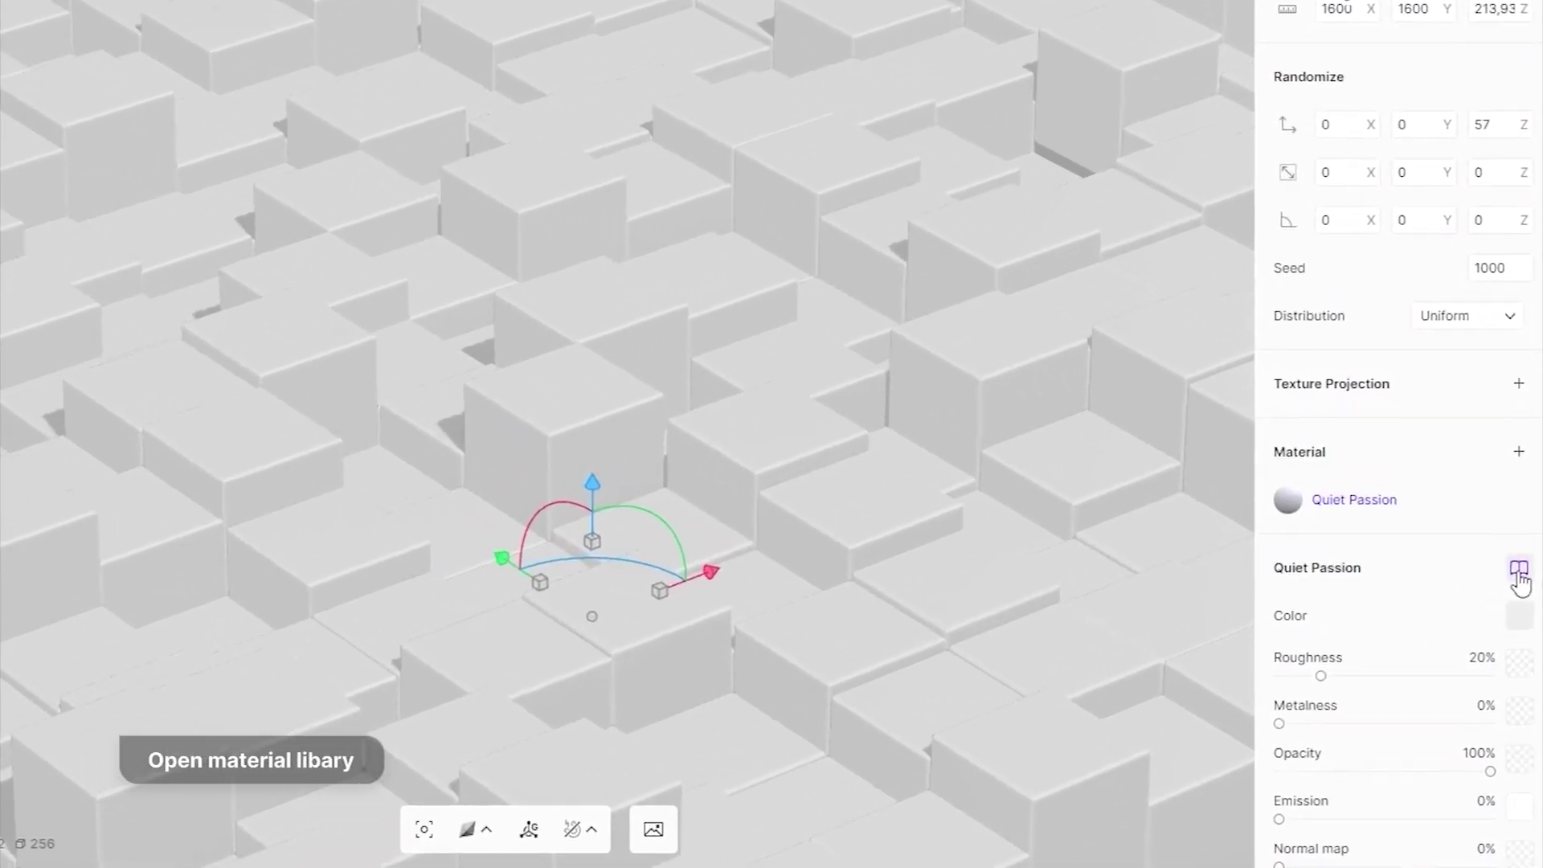
Apply the Titanium Satin material from the library's Metal category to the cubes
click(1523, 639)
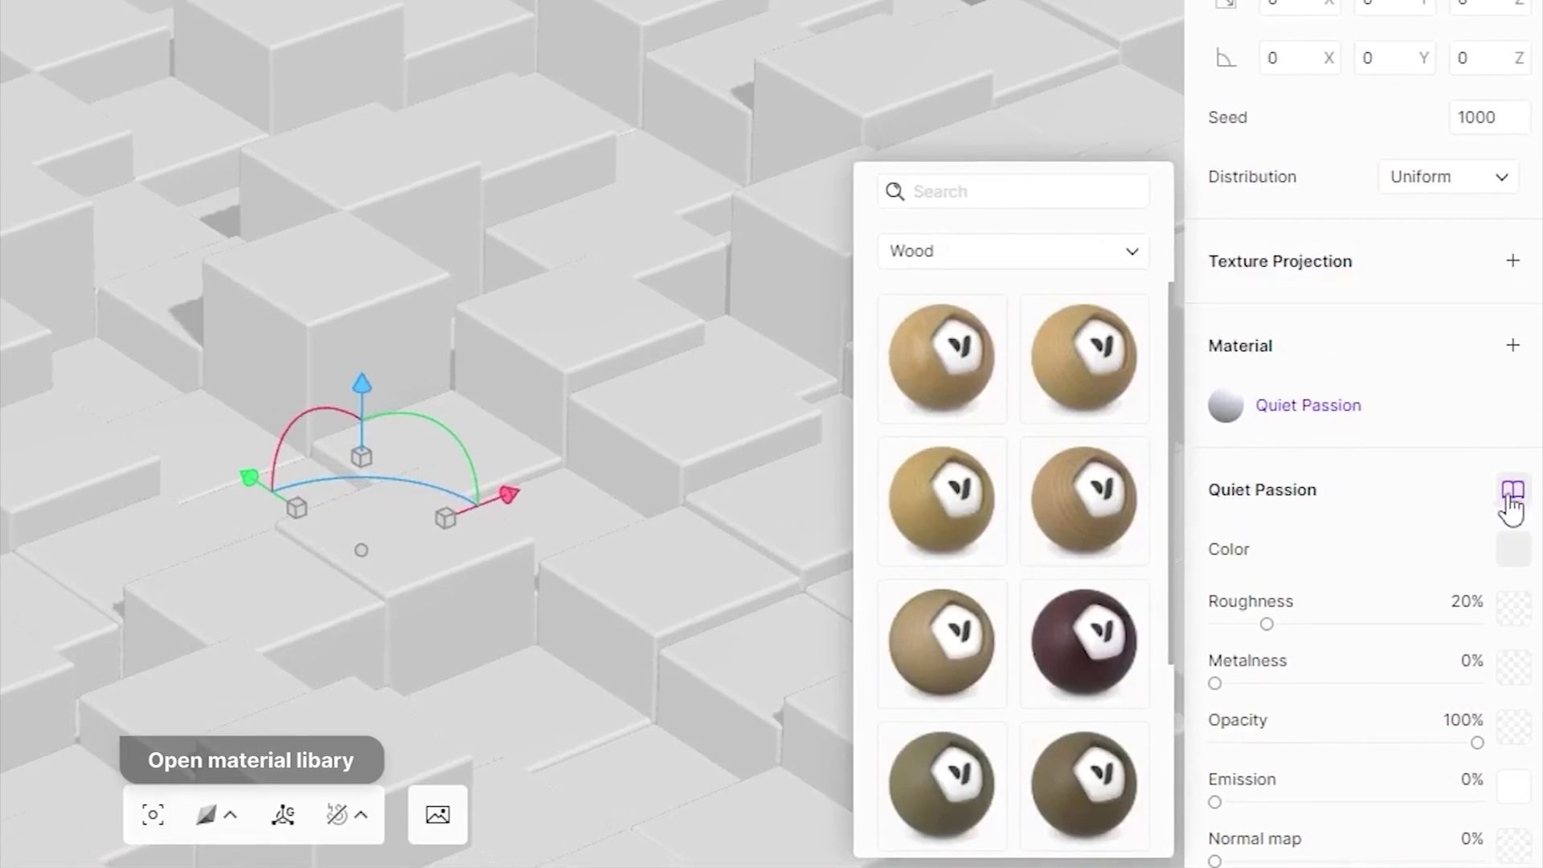
click(1109, 270)
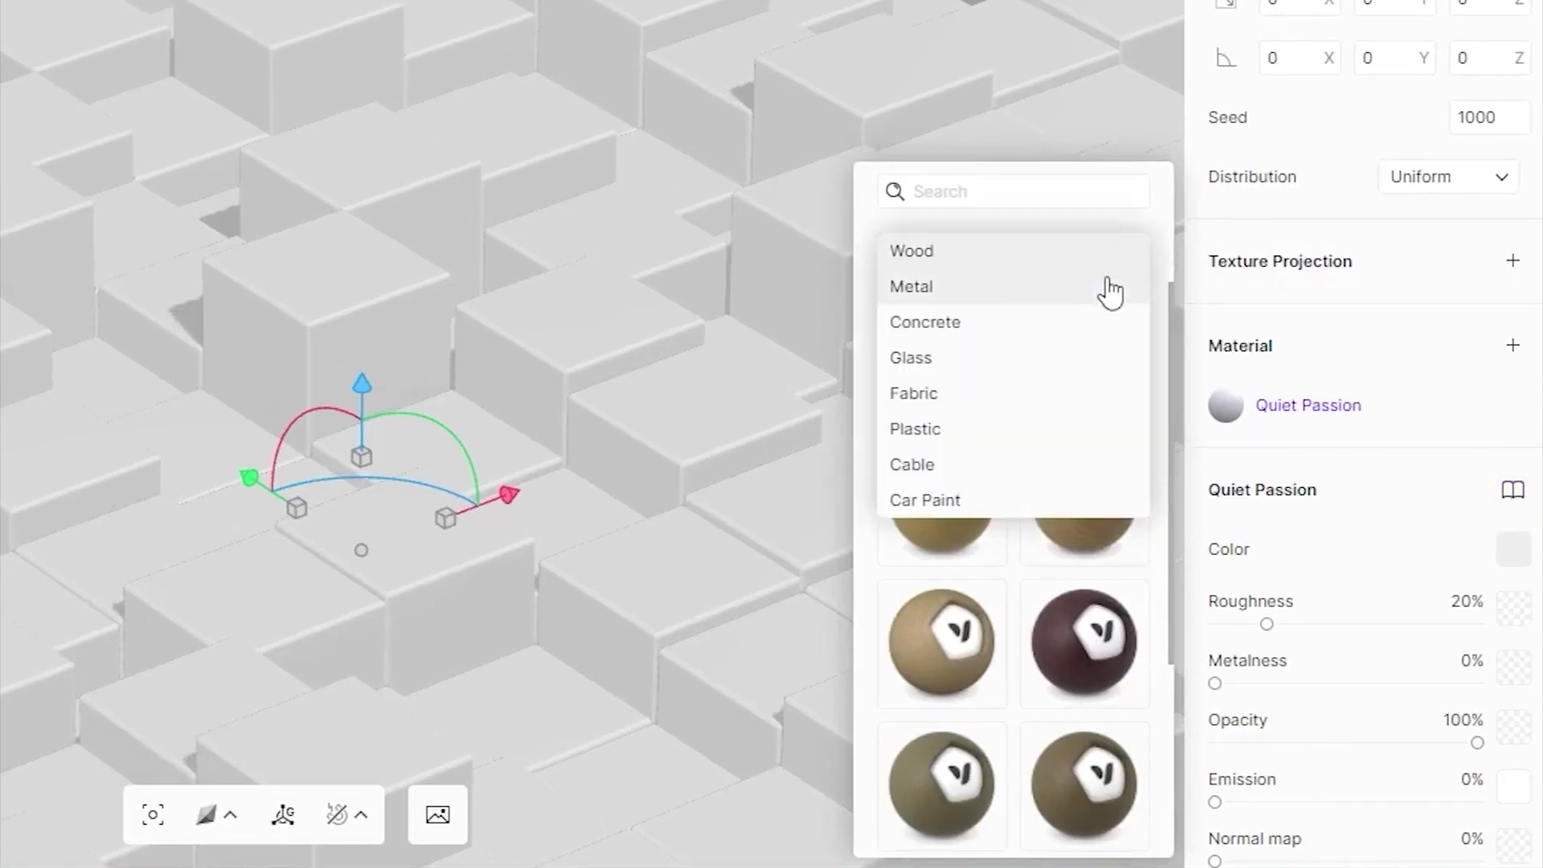
click(1109, 286)
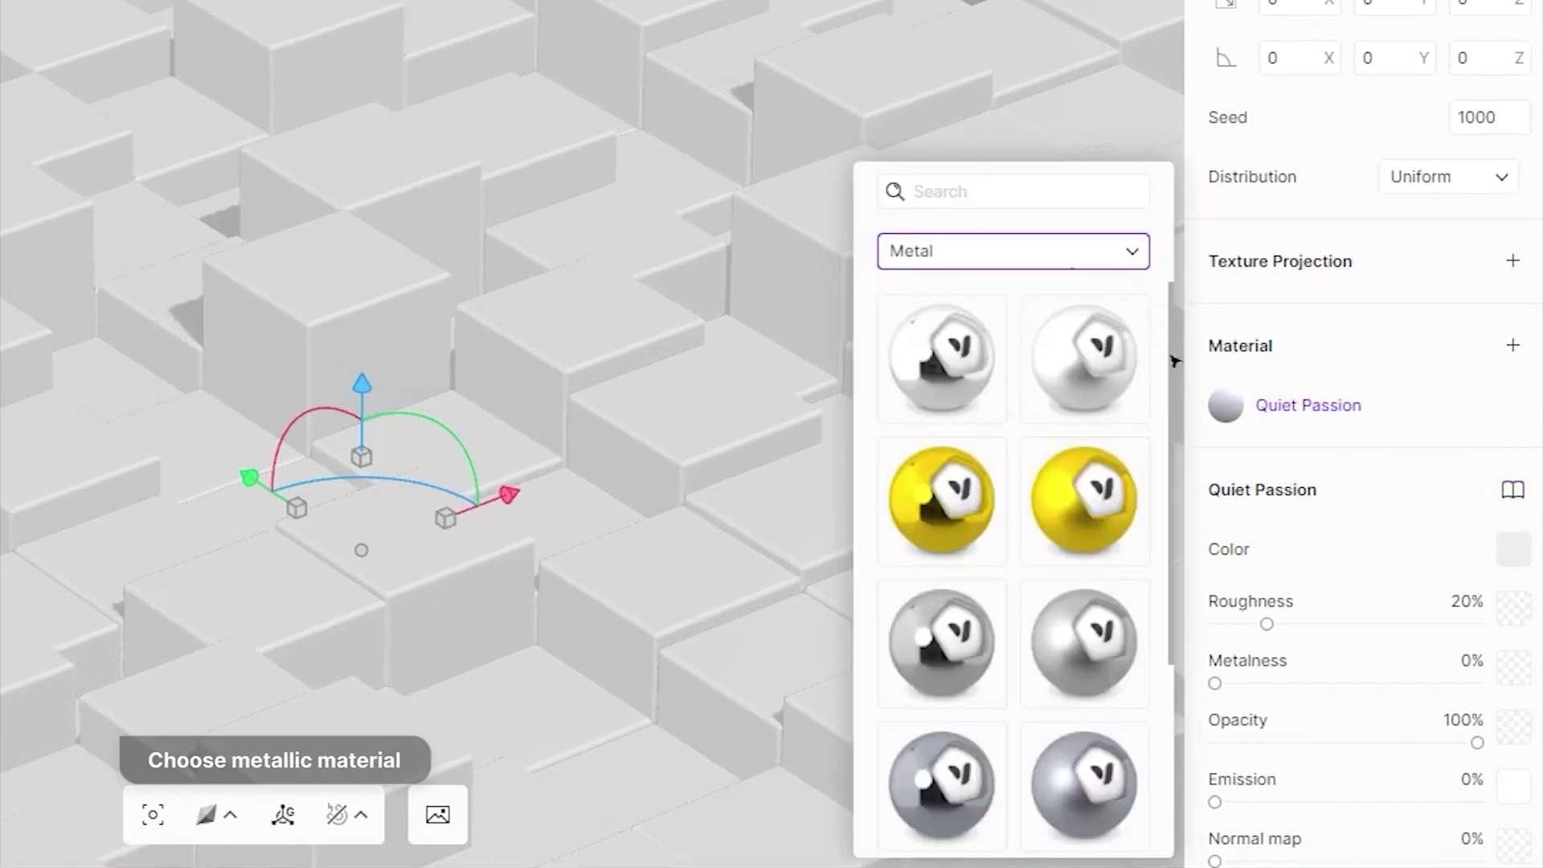
scroll(1175, 477, down, 2)
scroll(1171, 566, down, 3)
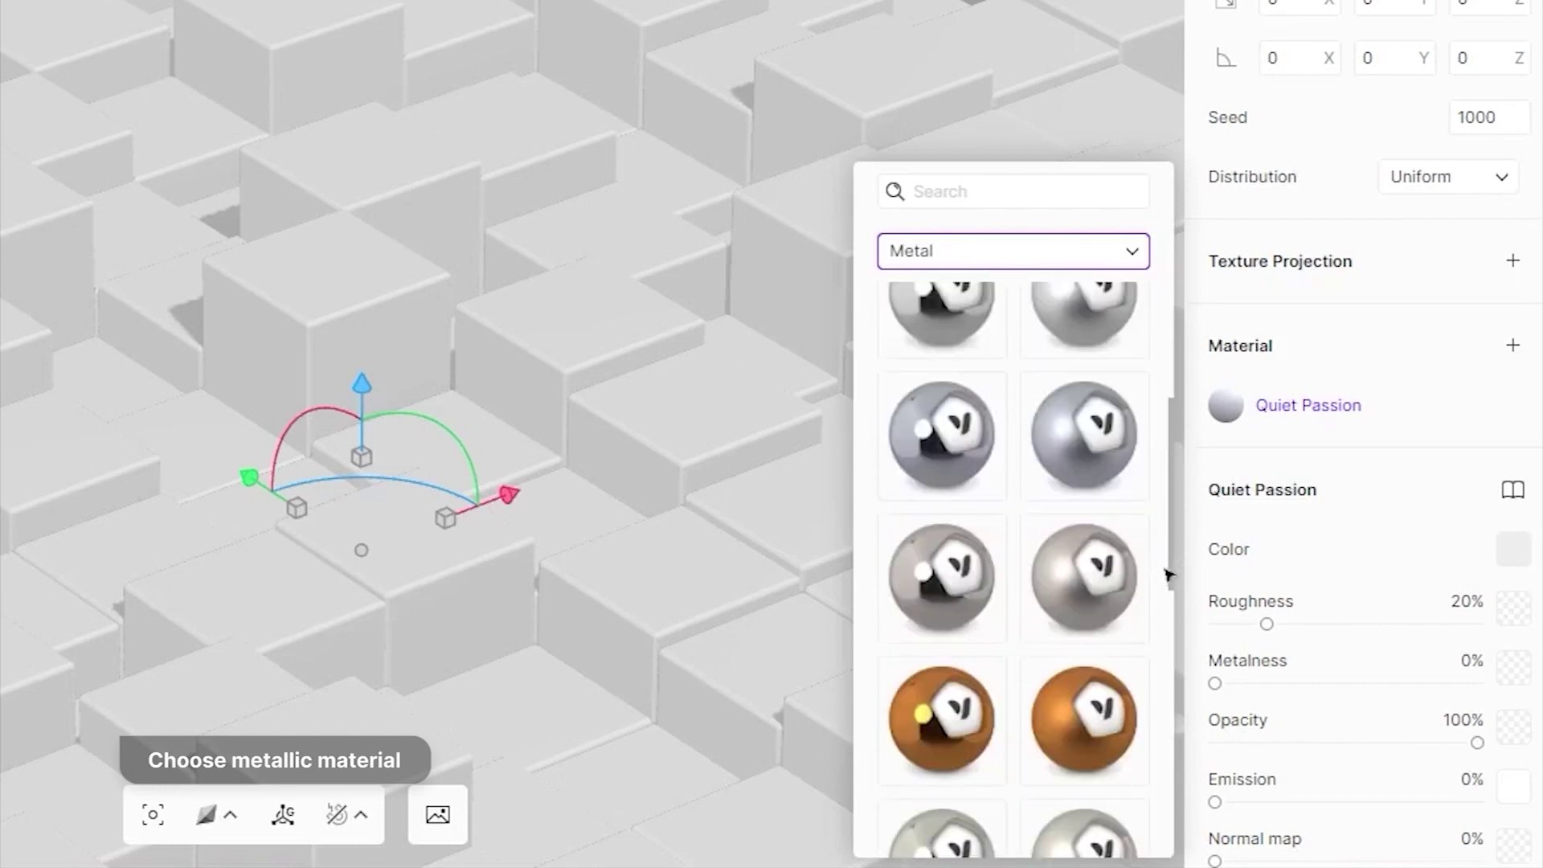
click(1102, 567)
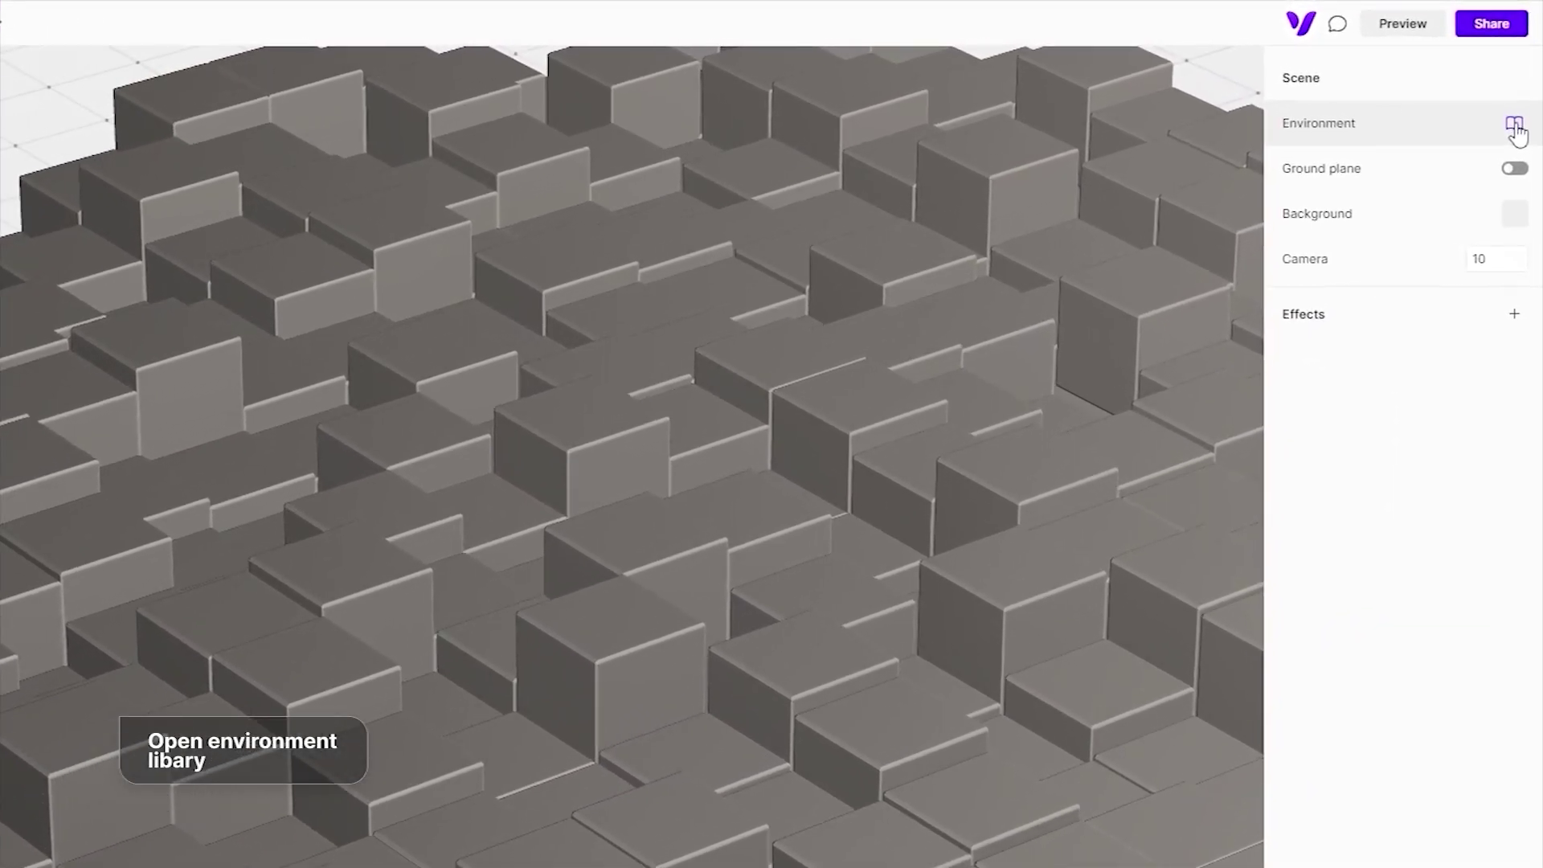
Set the scene environment to Outdoor Cloud Layers and close the environment library
click(1517, 118)
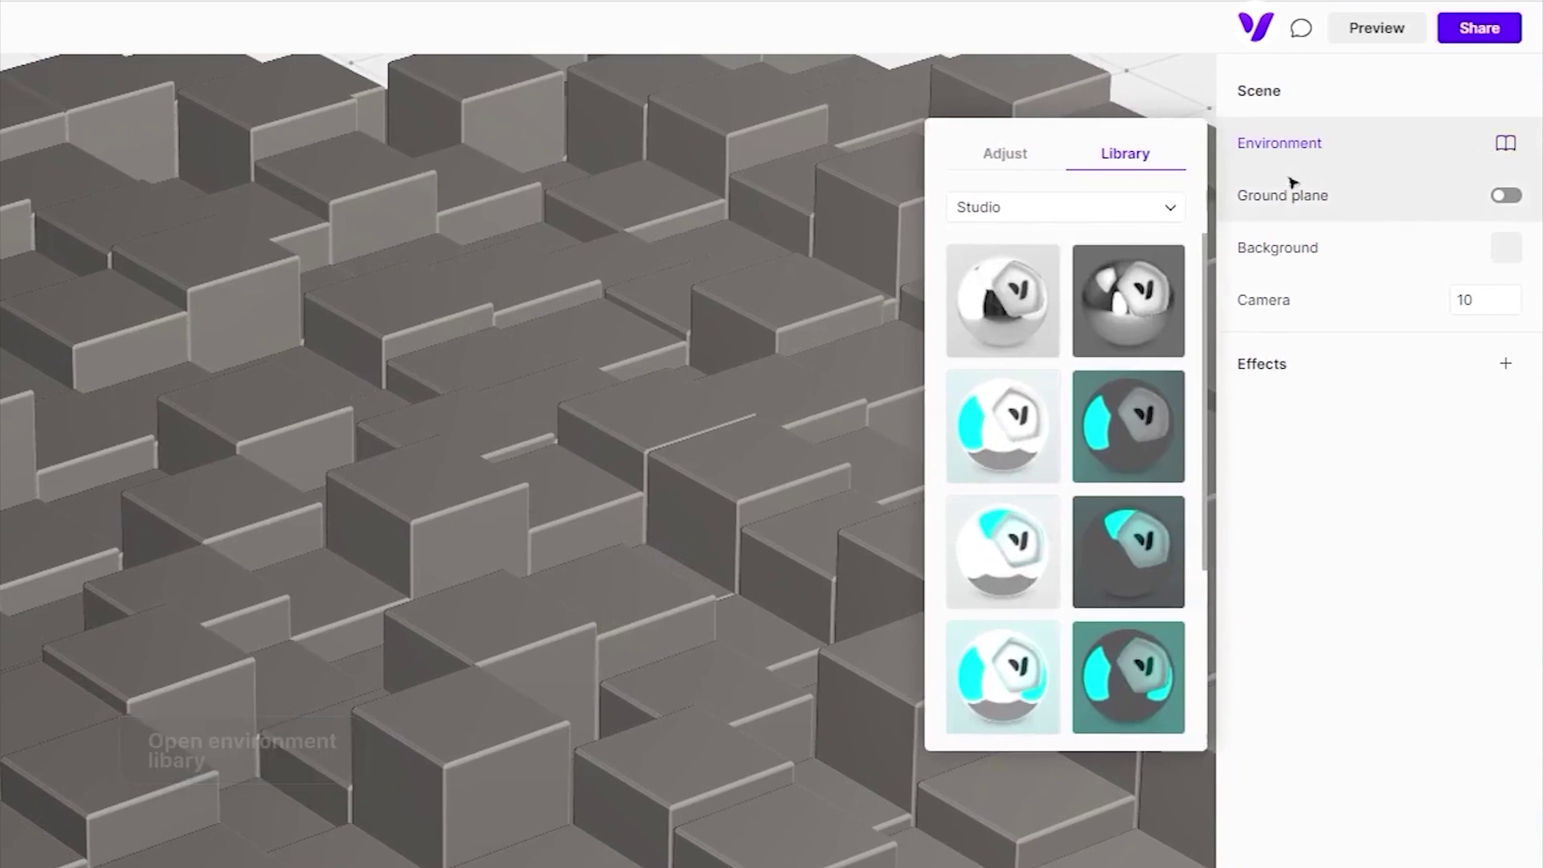
click(1176, 212)
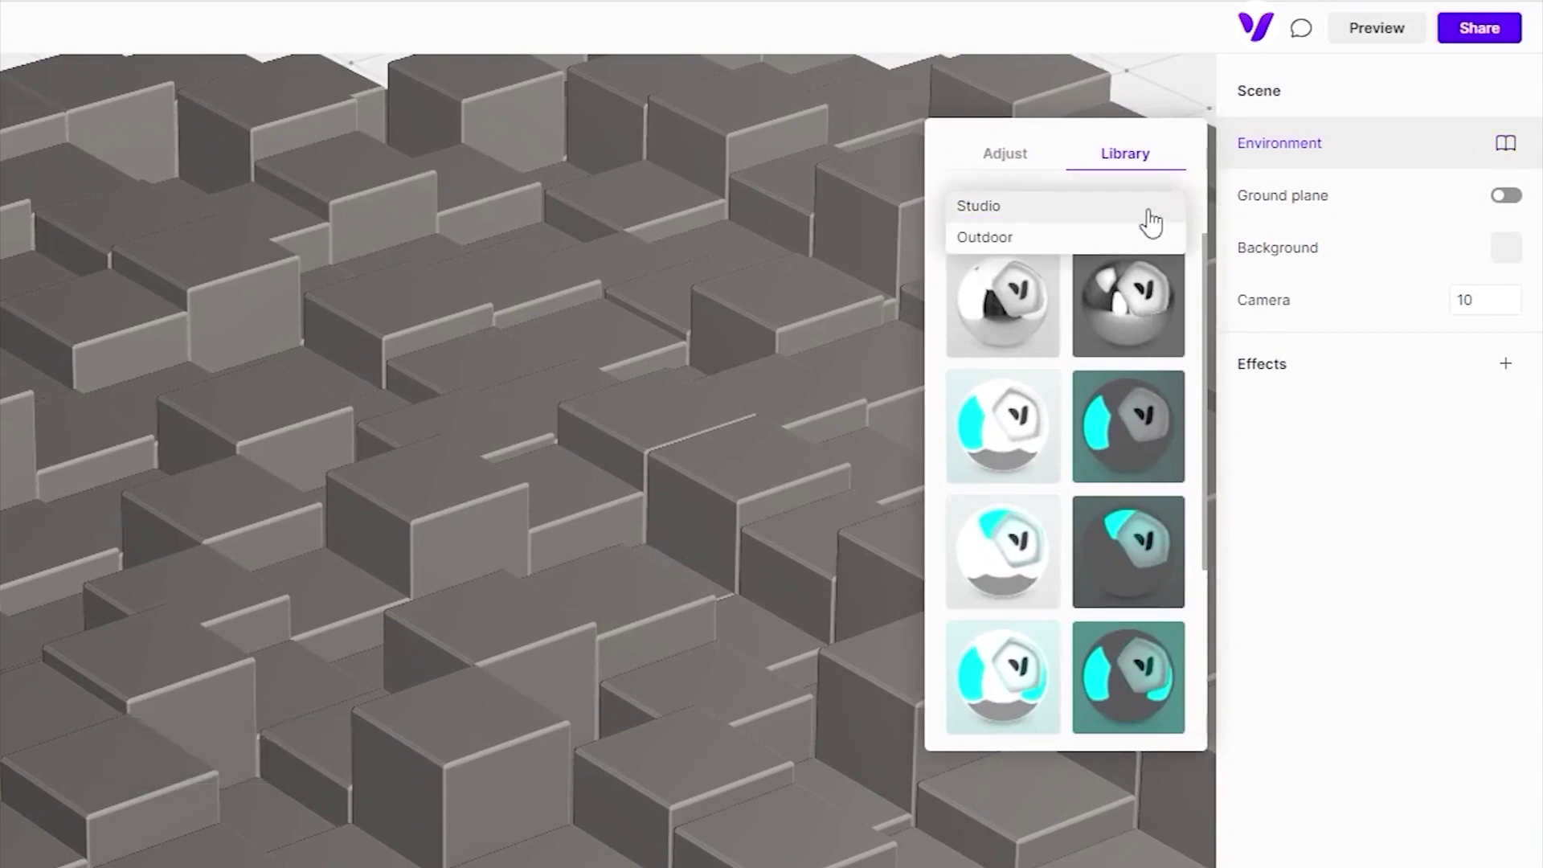
click(1077, 237)
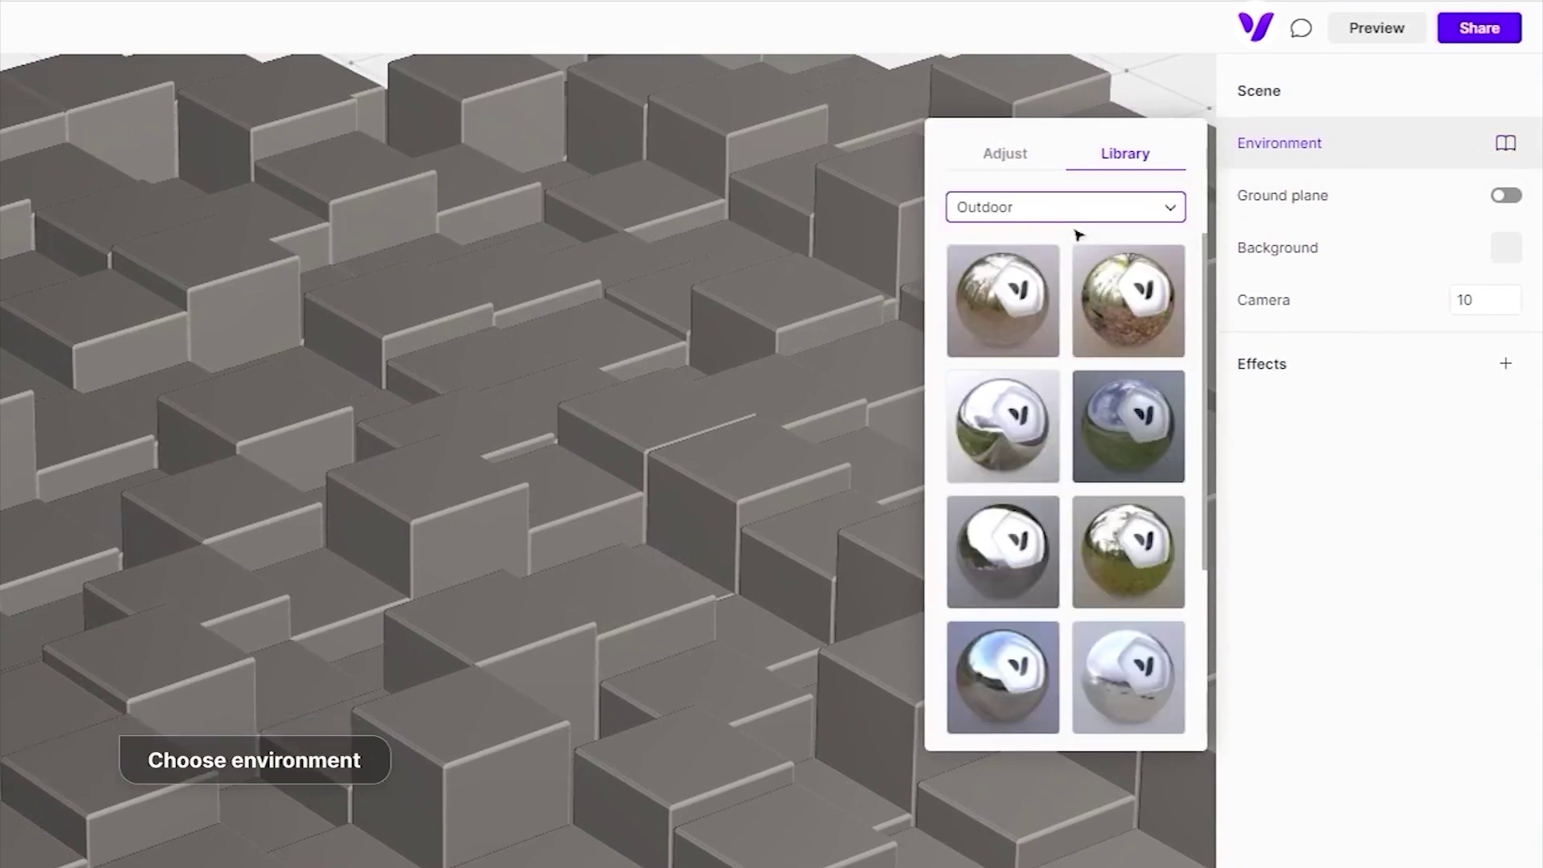
click(1103, 447)
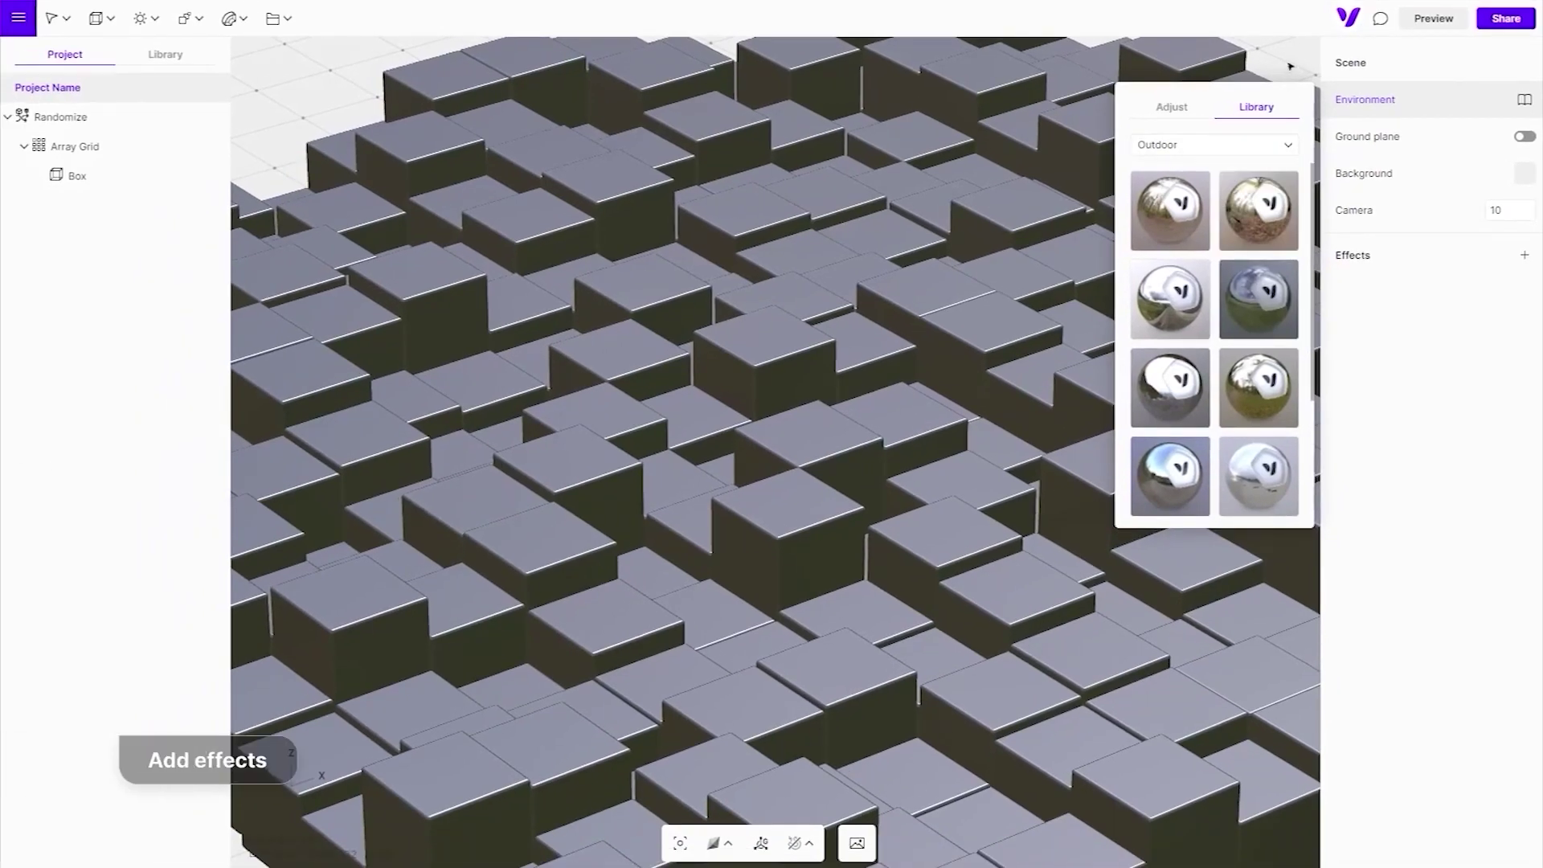
click(1288, 66)
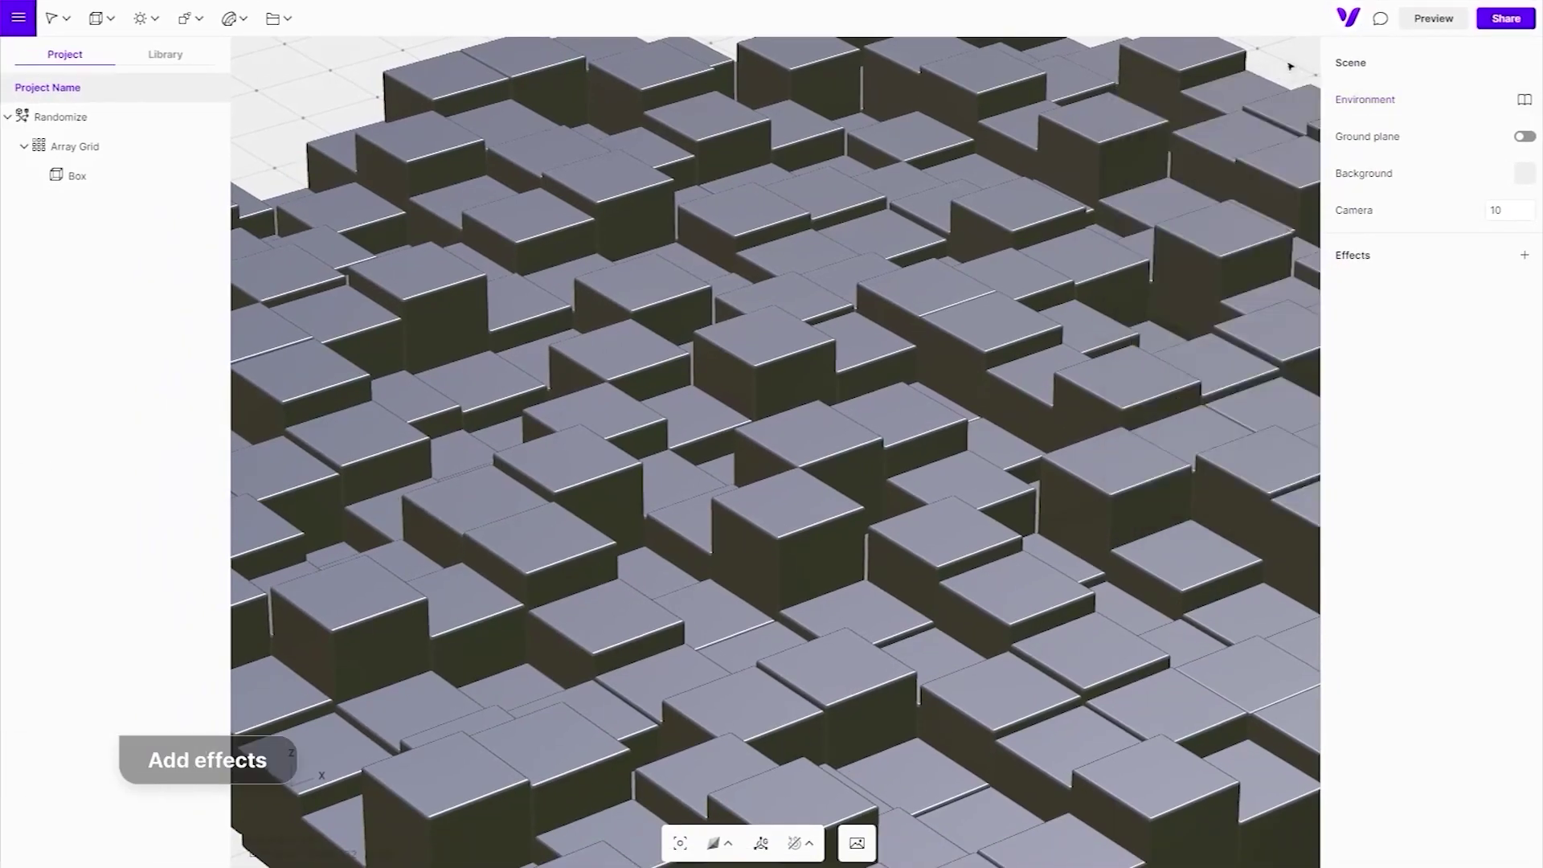
Add Reflections and Ambient Occlusion effects to the scene
click(1523, 260)
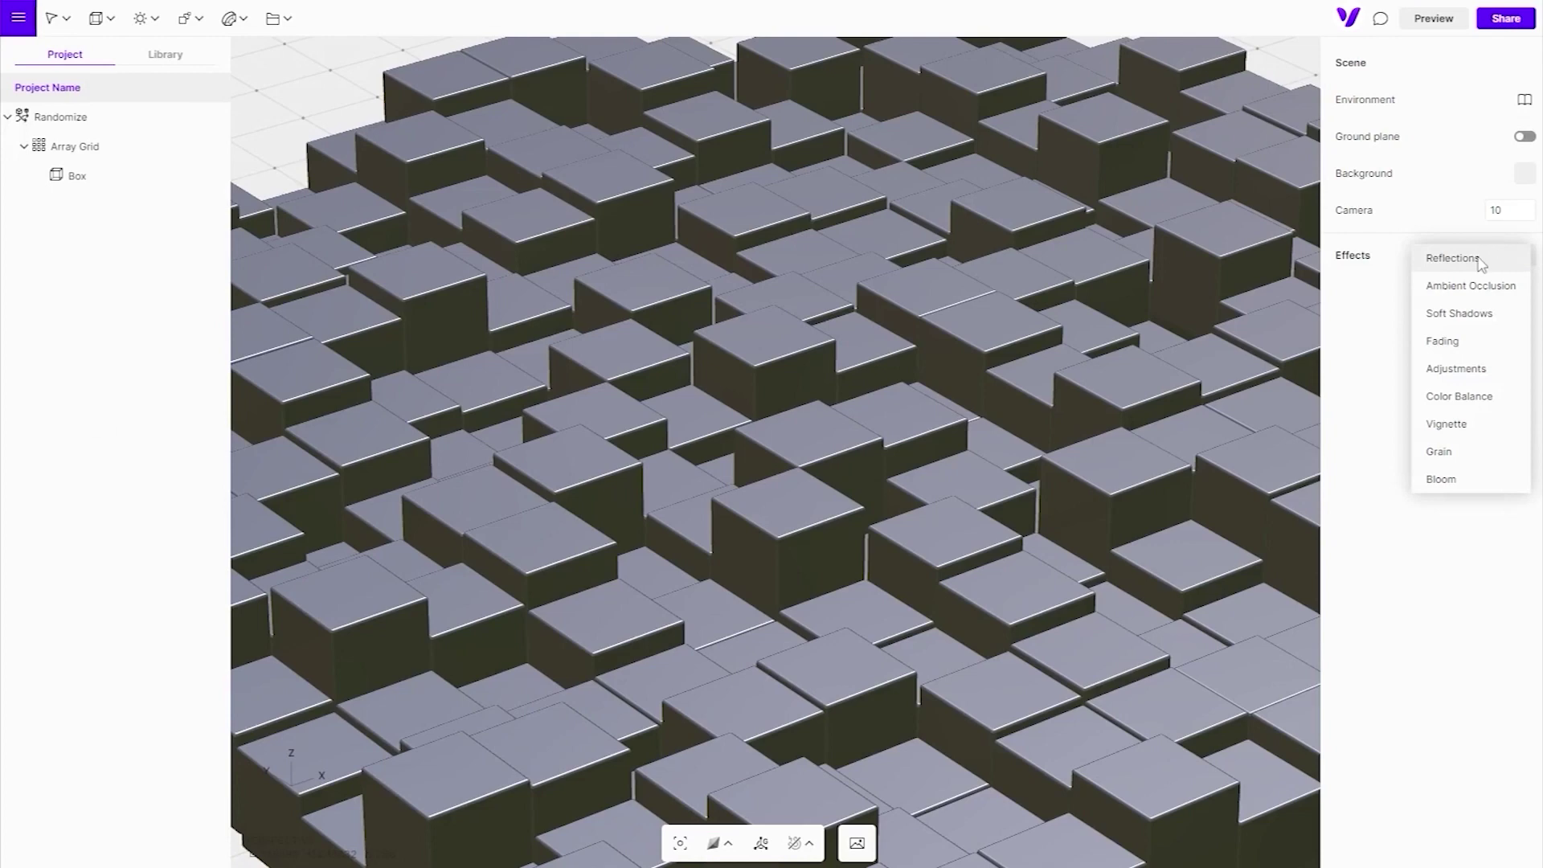
click(1453, 258)
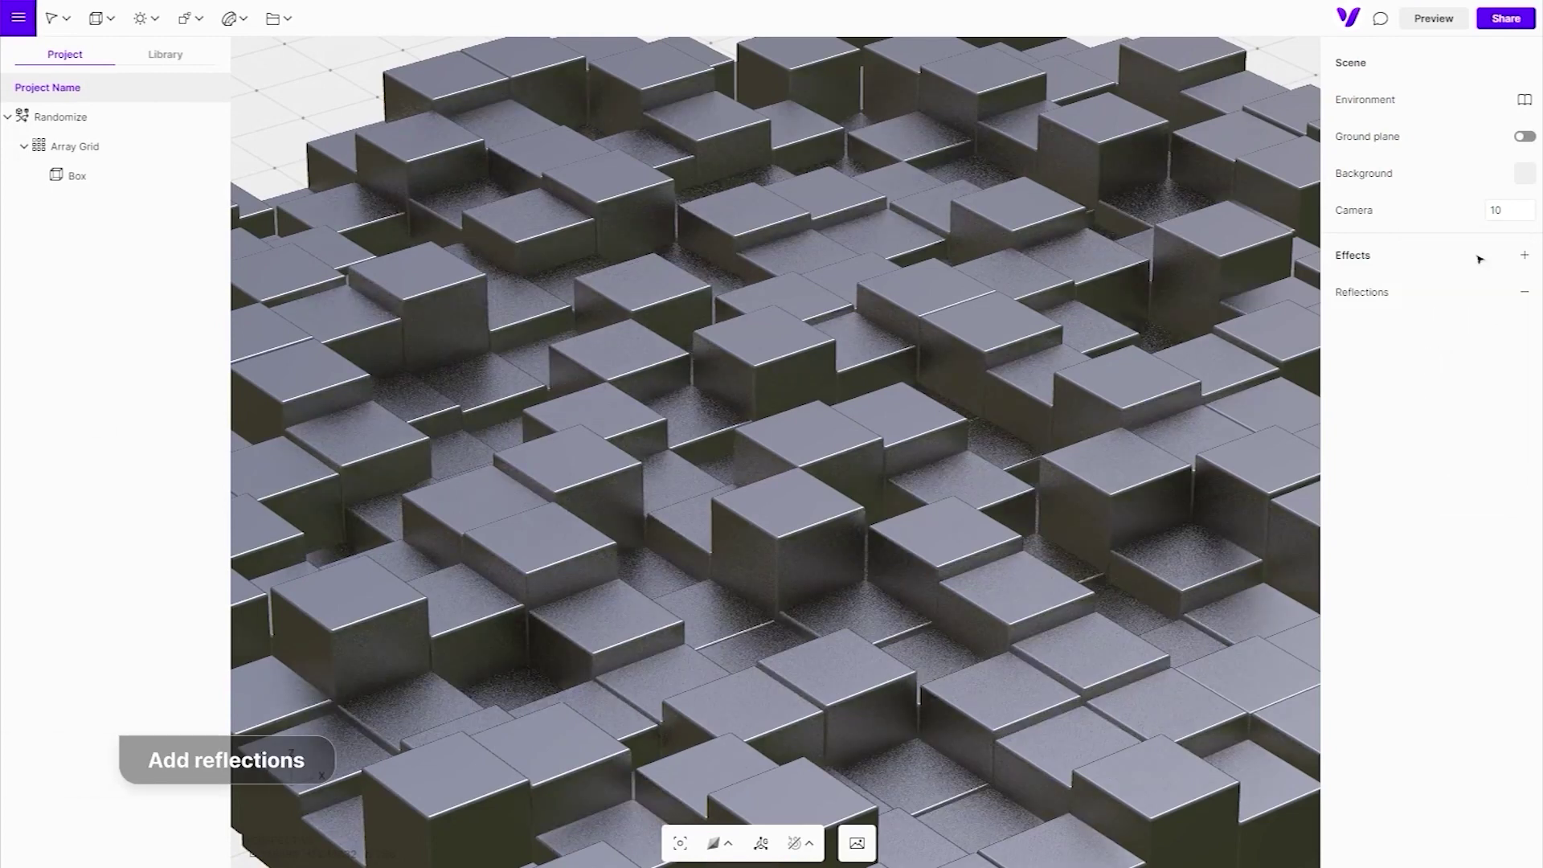
click(1524, 255)
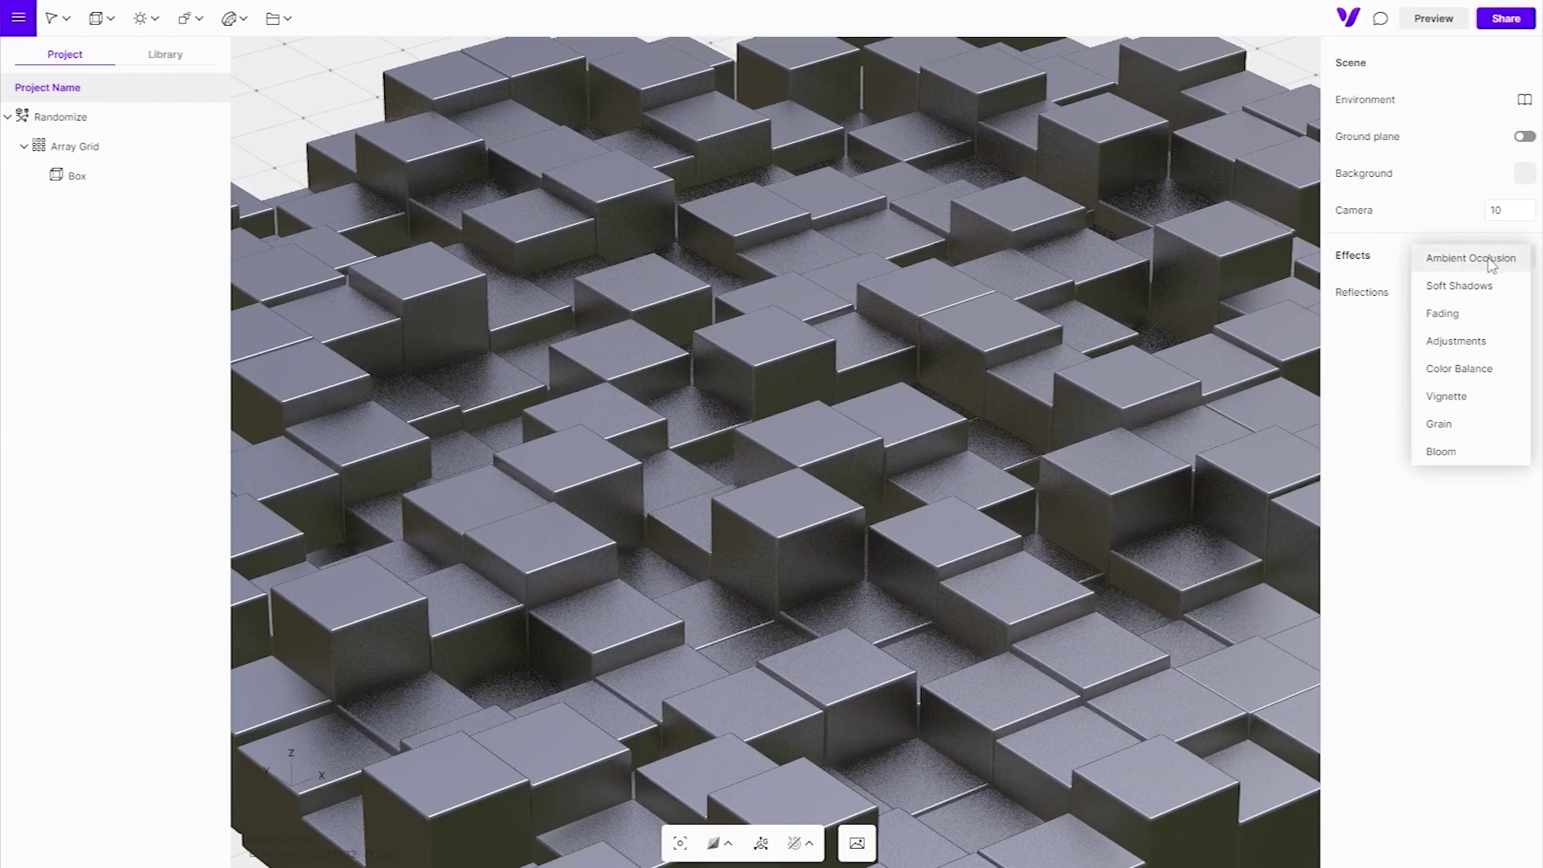
click(1489, 258)
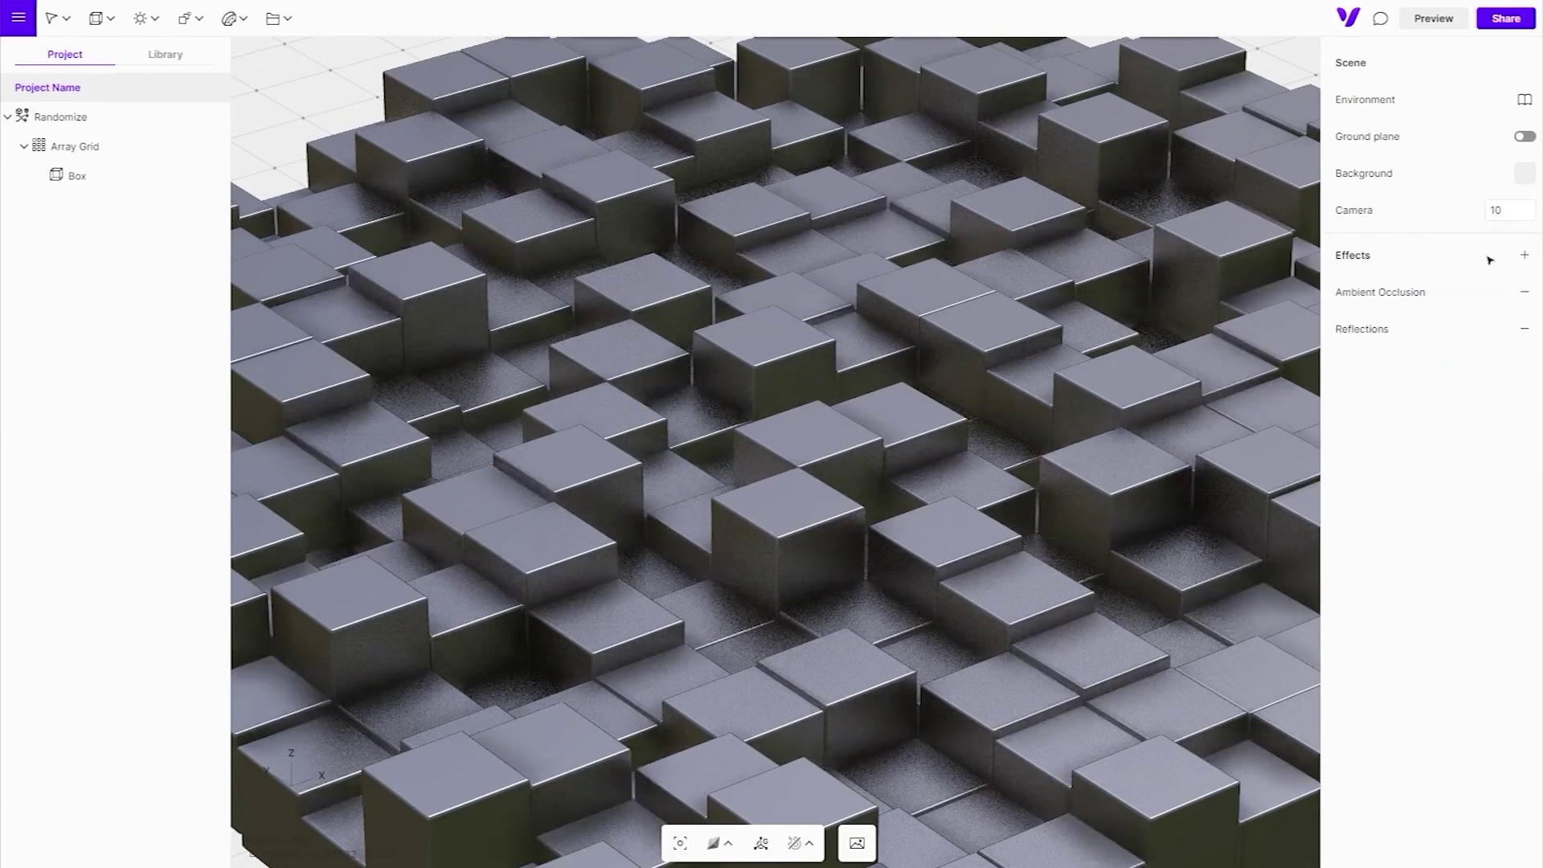
Set the Ambient Occlusion intensity to 70% and radius to 59
click(1440, 298)
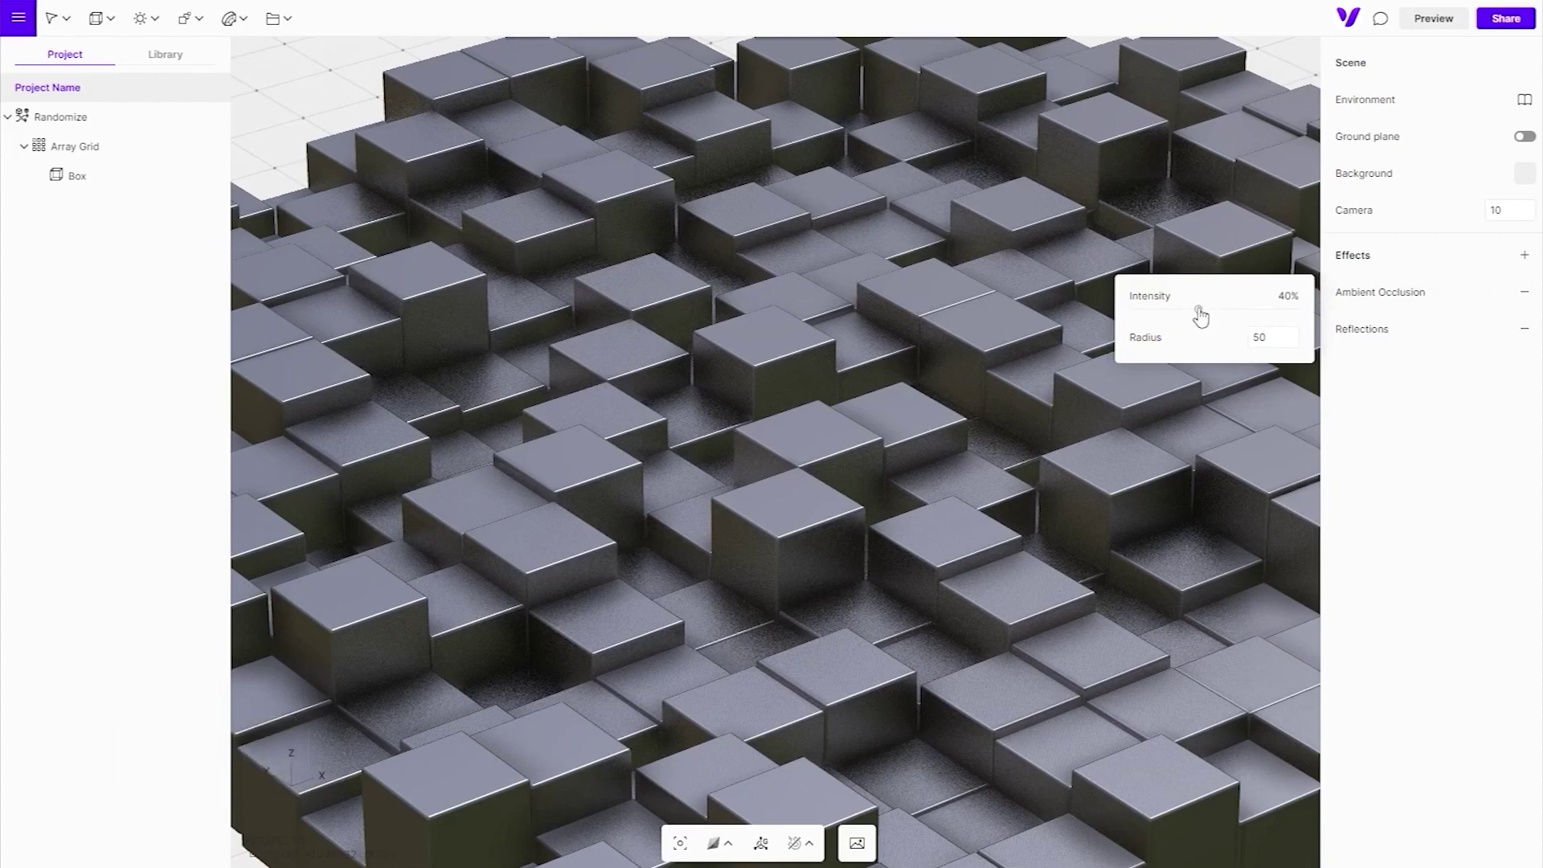
mouse_move(1200, 310)
mouse_down()
mouse_move(1216, 312)
mouse_move(1134, 318)
mouse_move(1249, 316)
mouse_up()
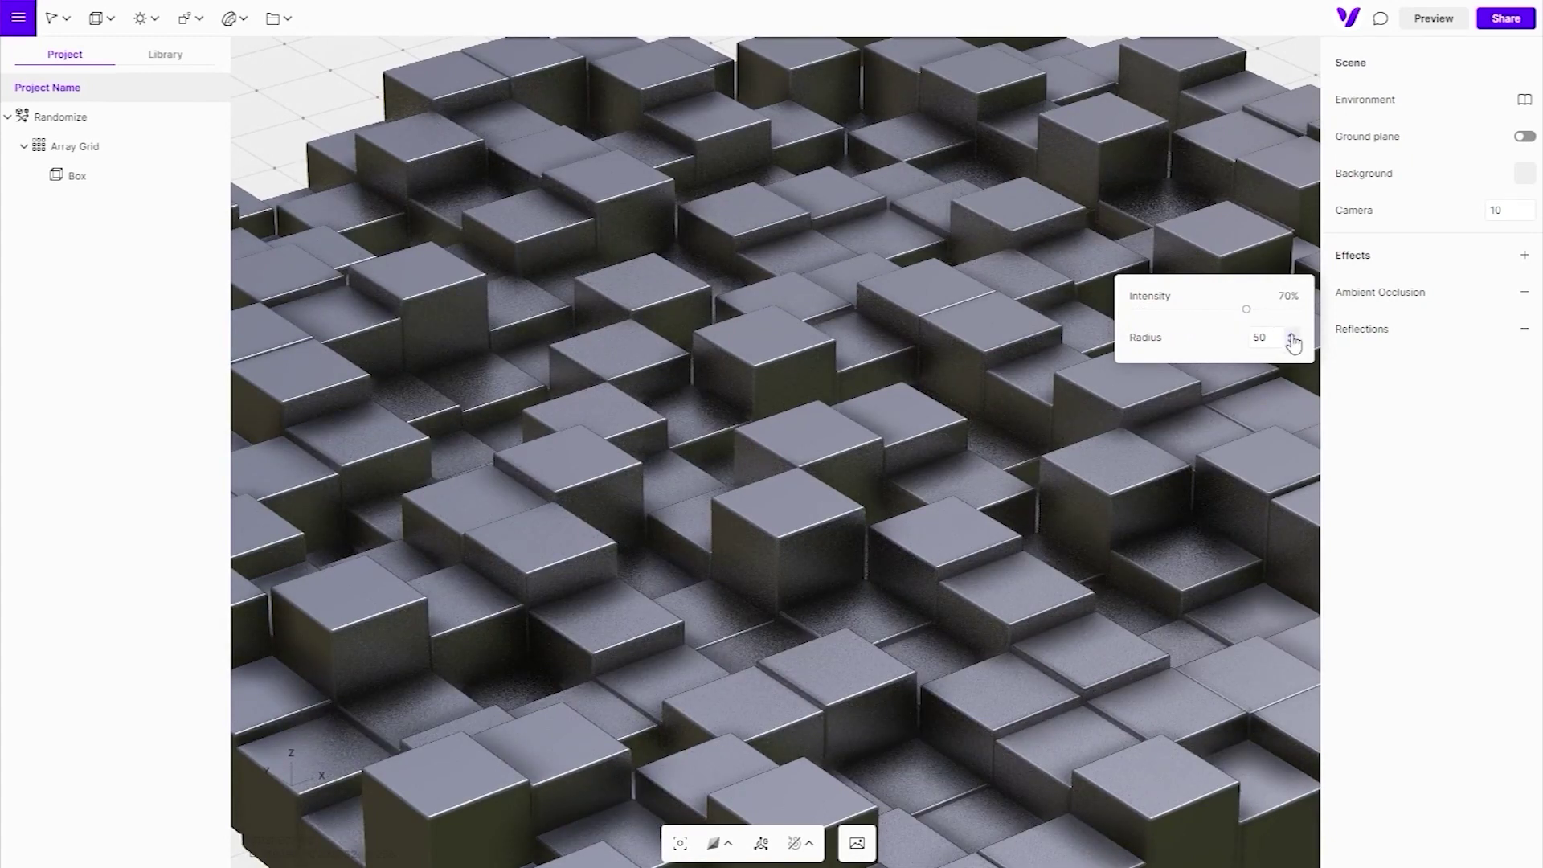
drag(1294, 346, 1291, 332)
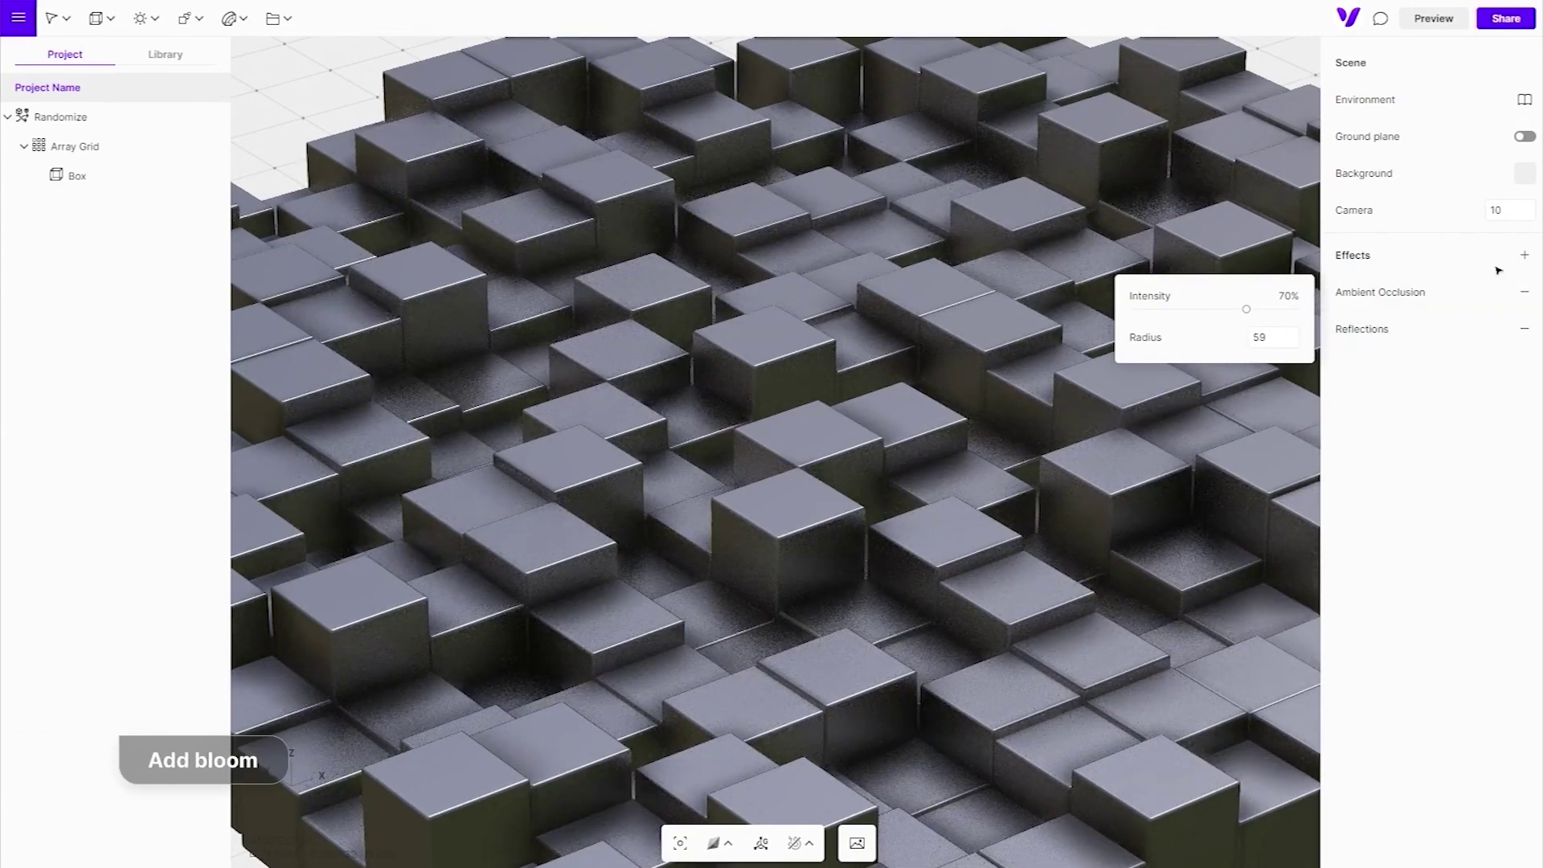
Add a Bloom effect with 25% intensity, 20% threshold and 16% size
click(1524, 262)
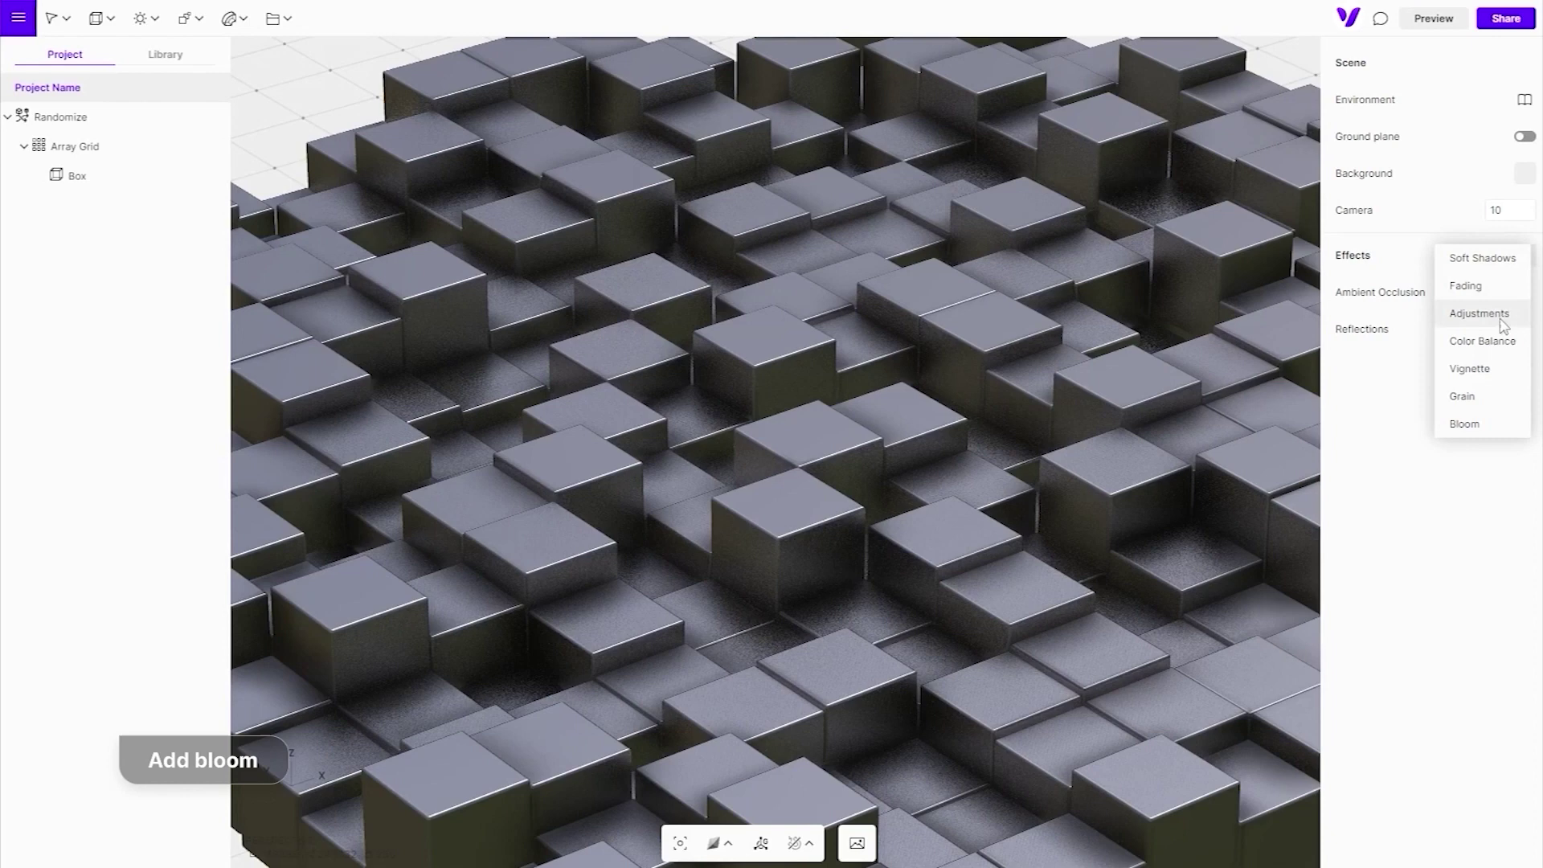
click(1468, 422)
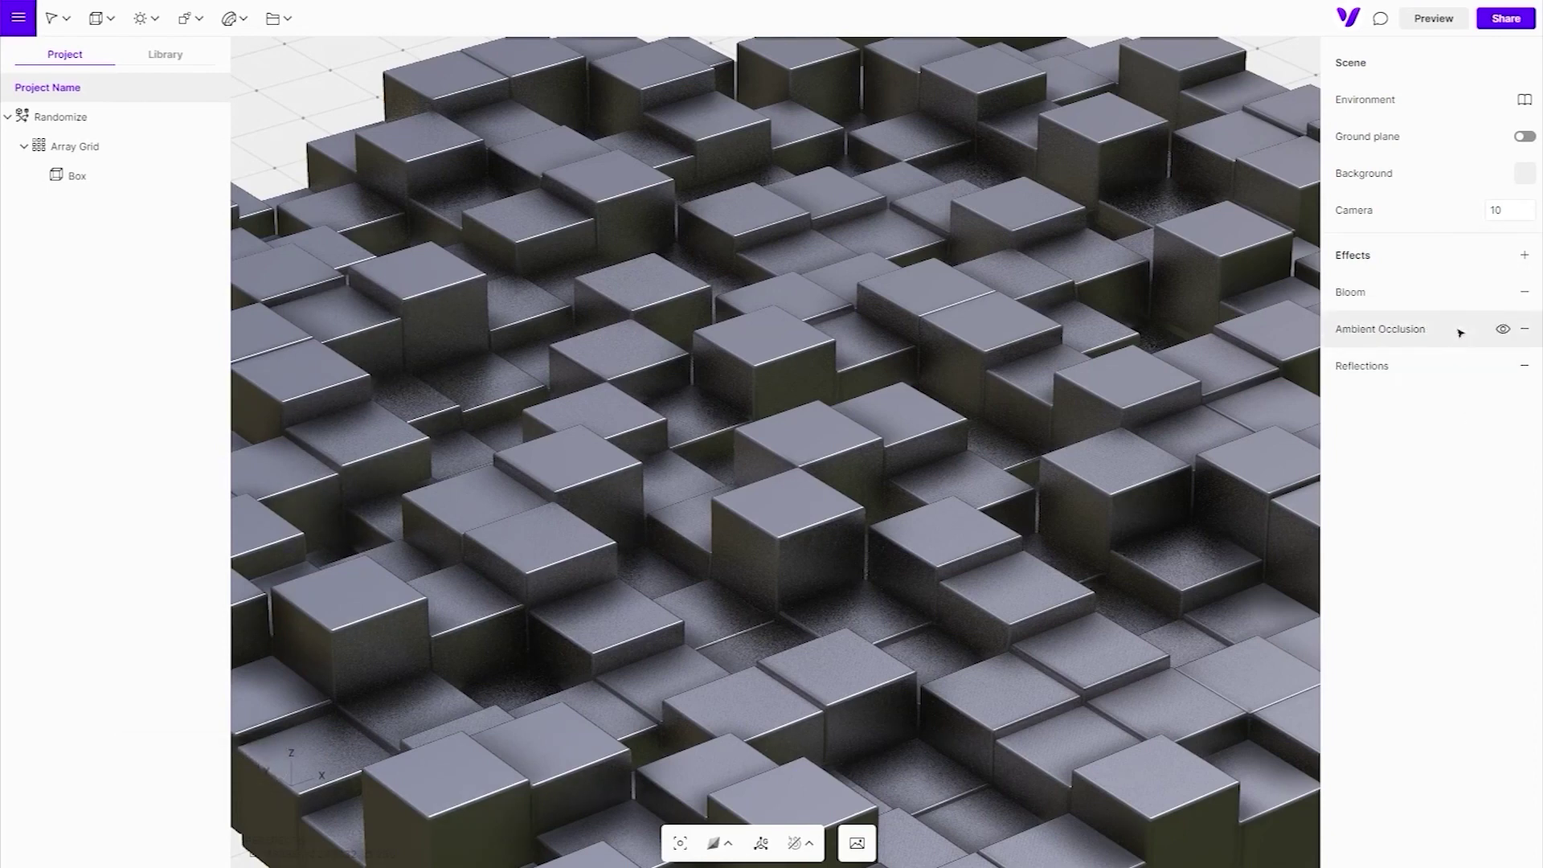
click(1459, 293)
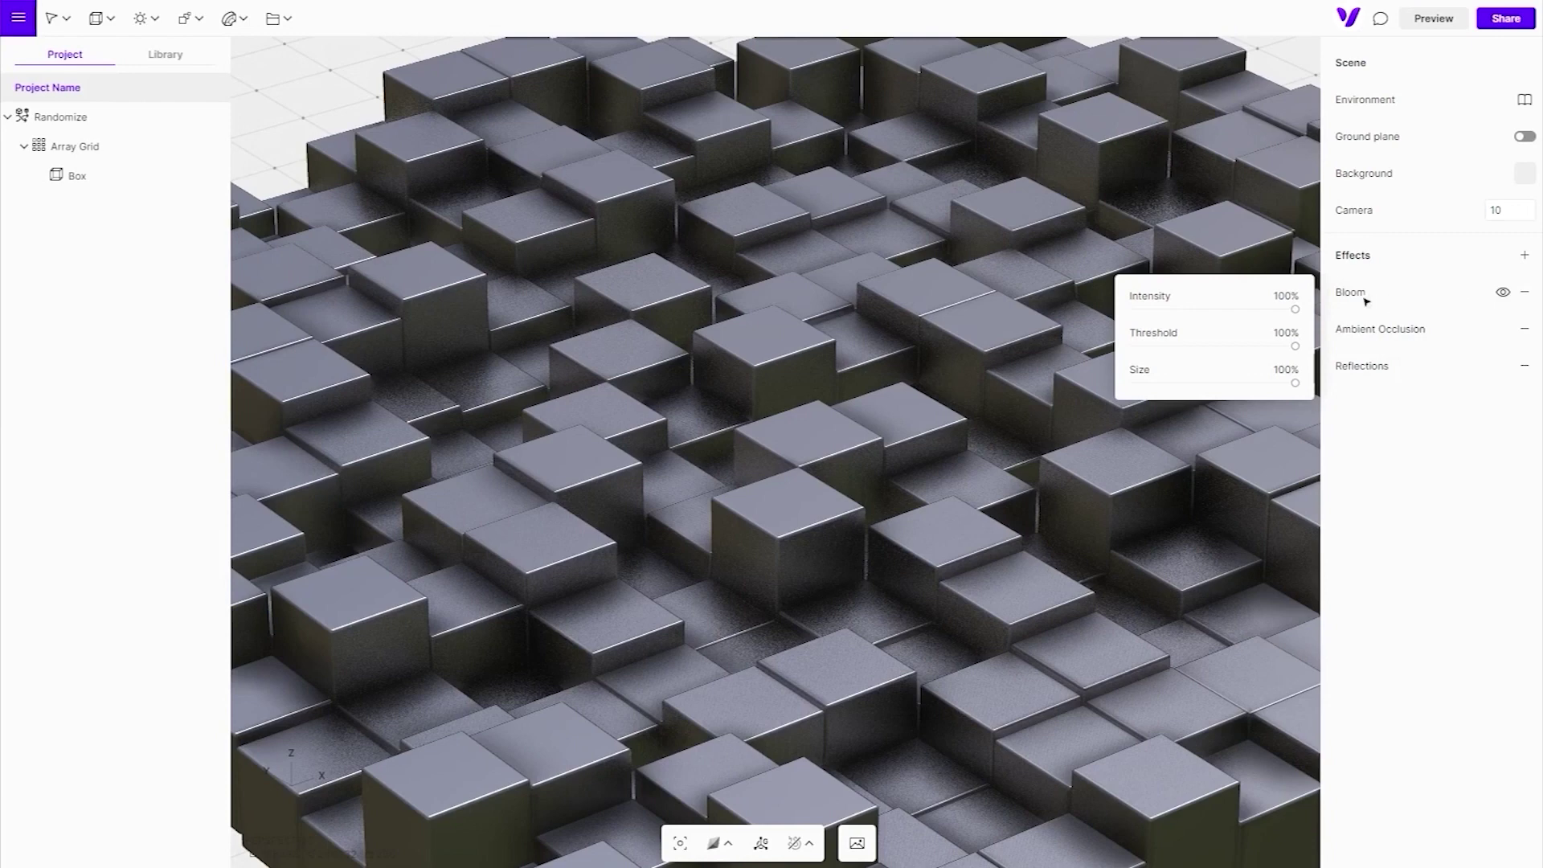
drag(1295, 309, 1195, 310)
mouse_move(1145, 328)
mouse_down()
mouse_move(1303, 326)
mouse_move(1168, 353)
mouse_up()
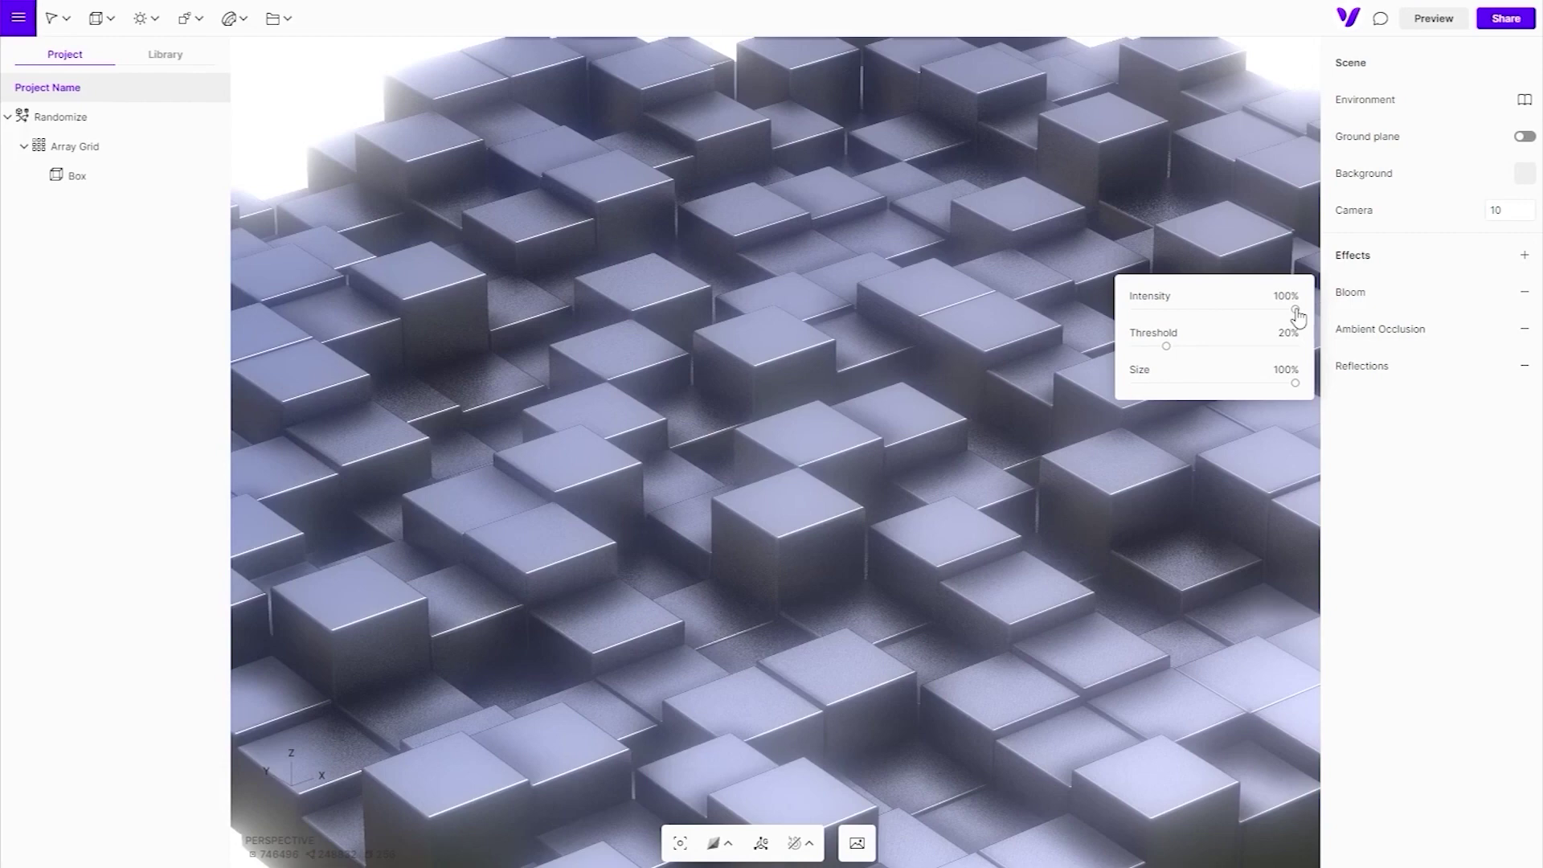
drag(1296, 312, 1167, 312)
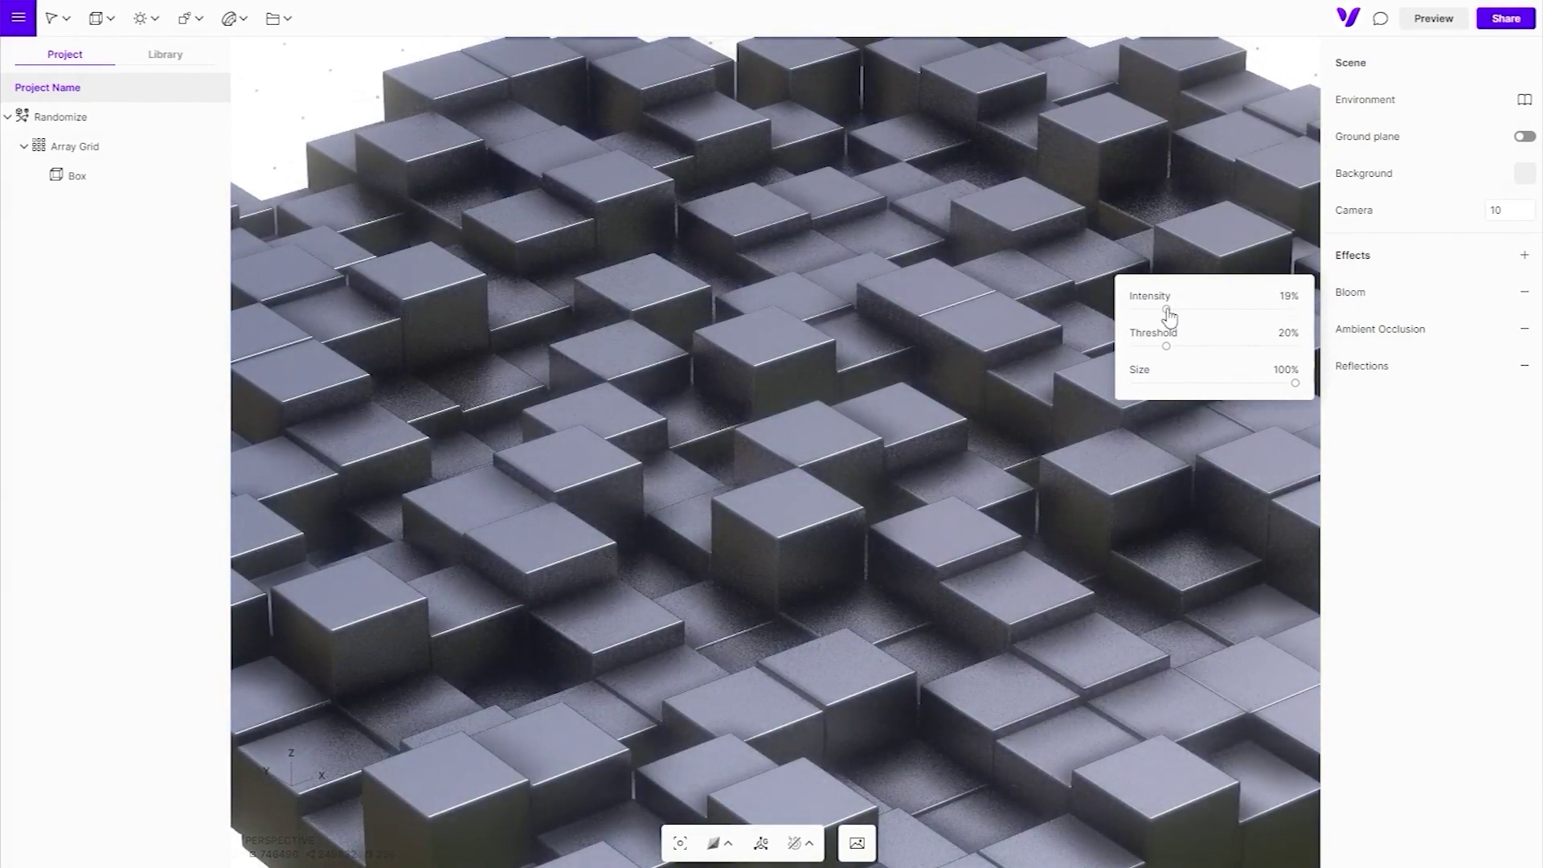
drag(1168, 315, 1175, 315)
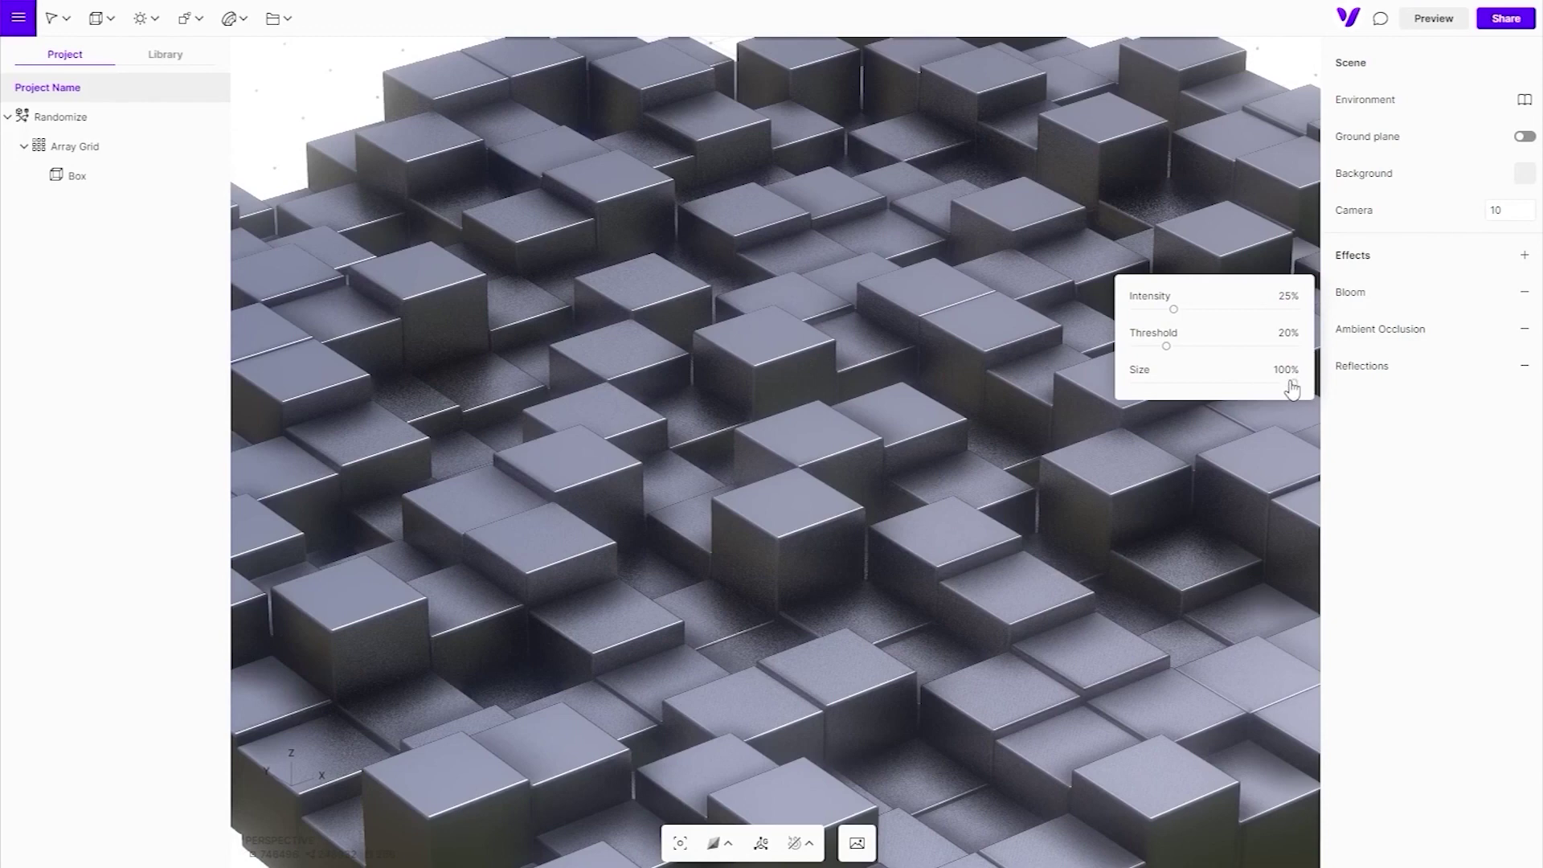
mouse_move(1295, 384)
mouse_down()
mouse_move(1134, 383)
mouse_move(1157, 387)
mouse_up()
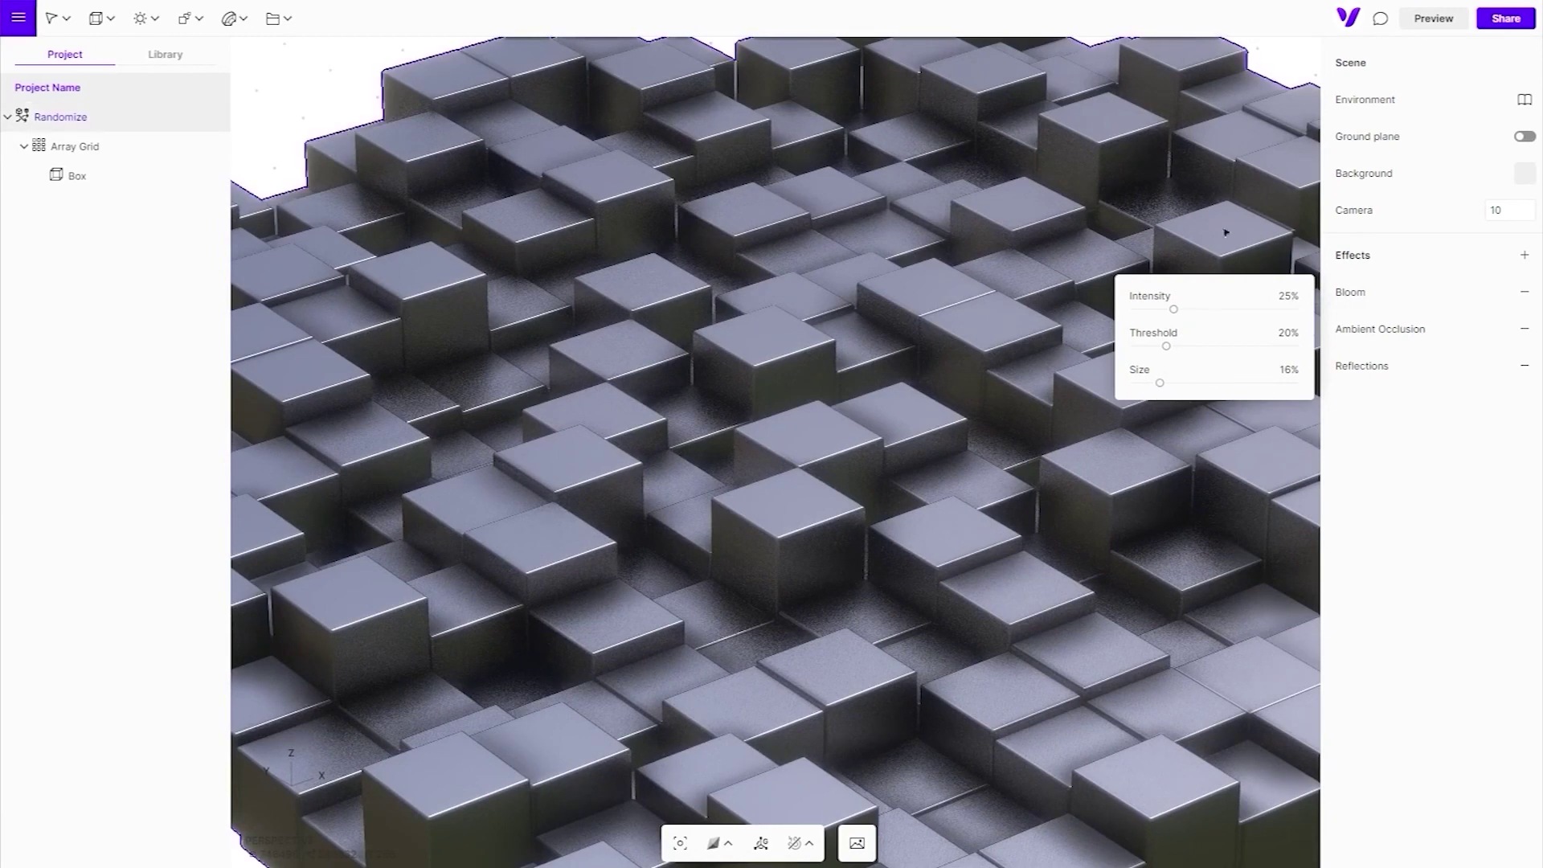
Try a warmer outdoor environment, then switch to one casting cool bluish light
click(1524, 101)
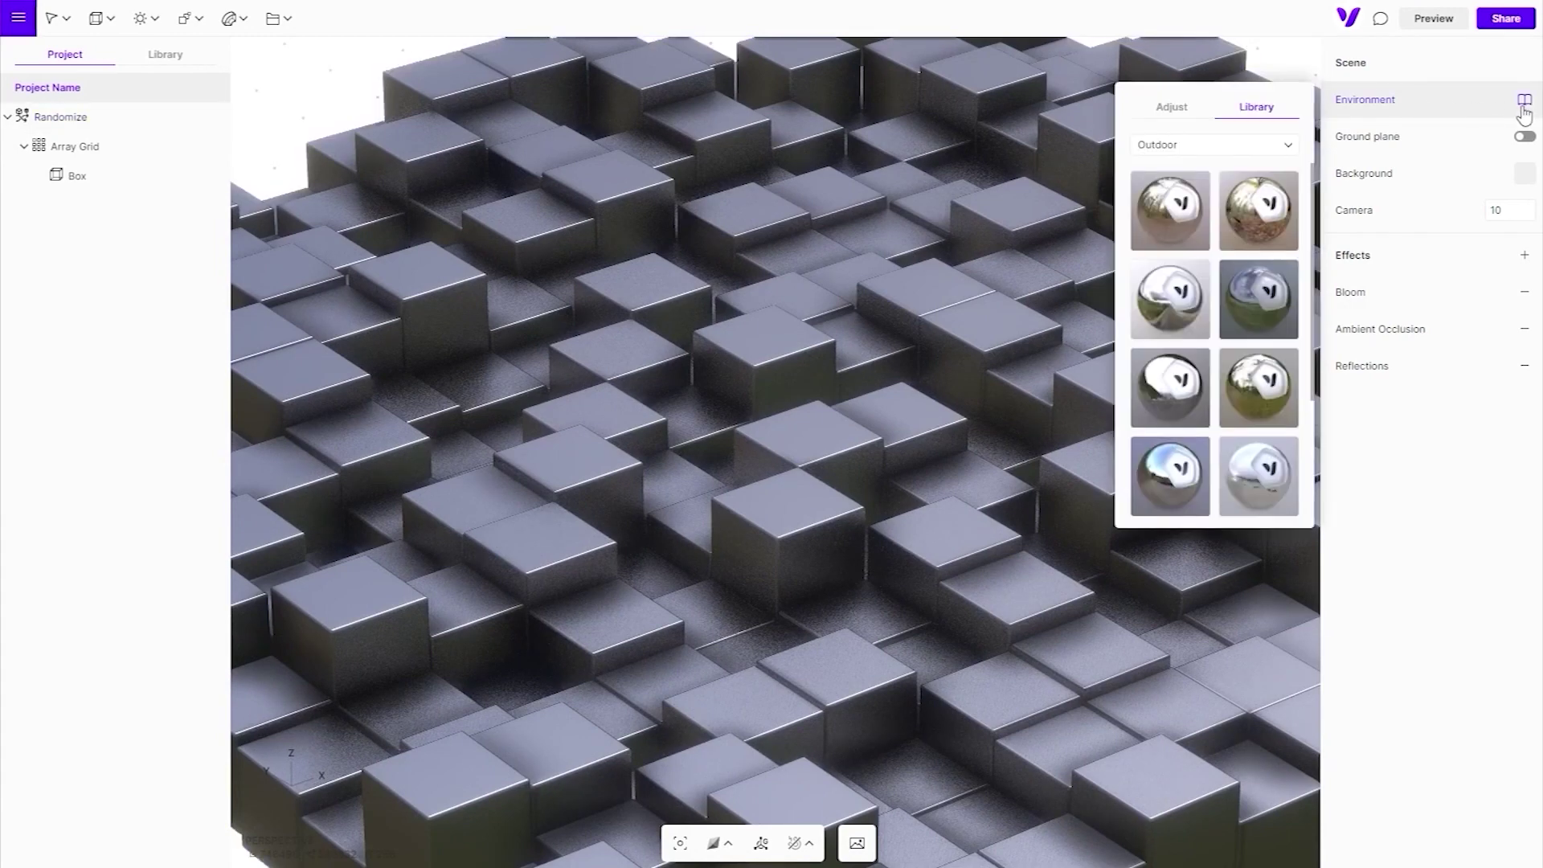
click(1259, 218)
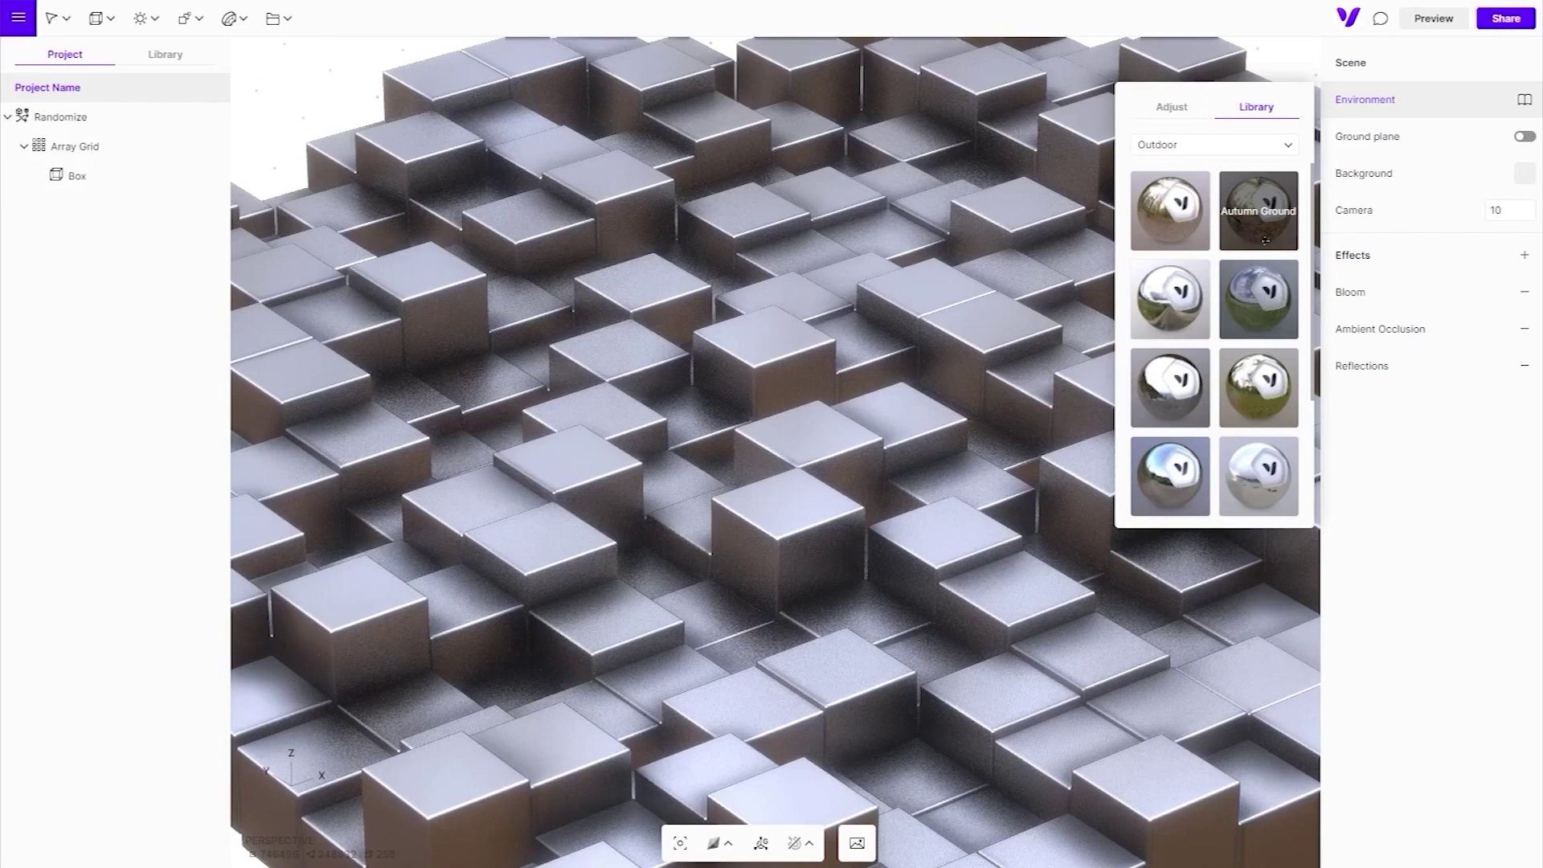
click(1170, 476)
scroll(1225, 475, down, 2)
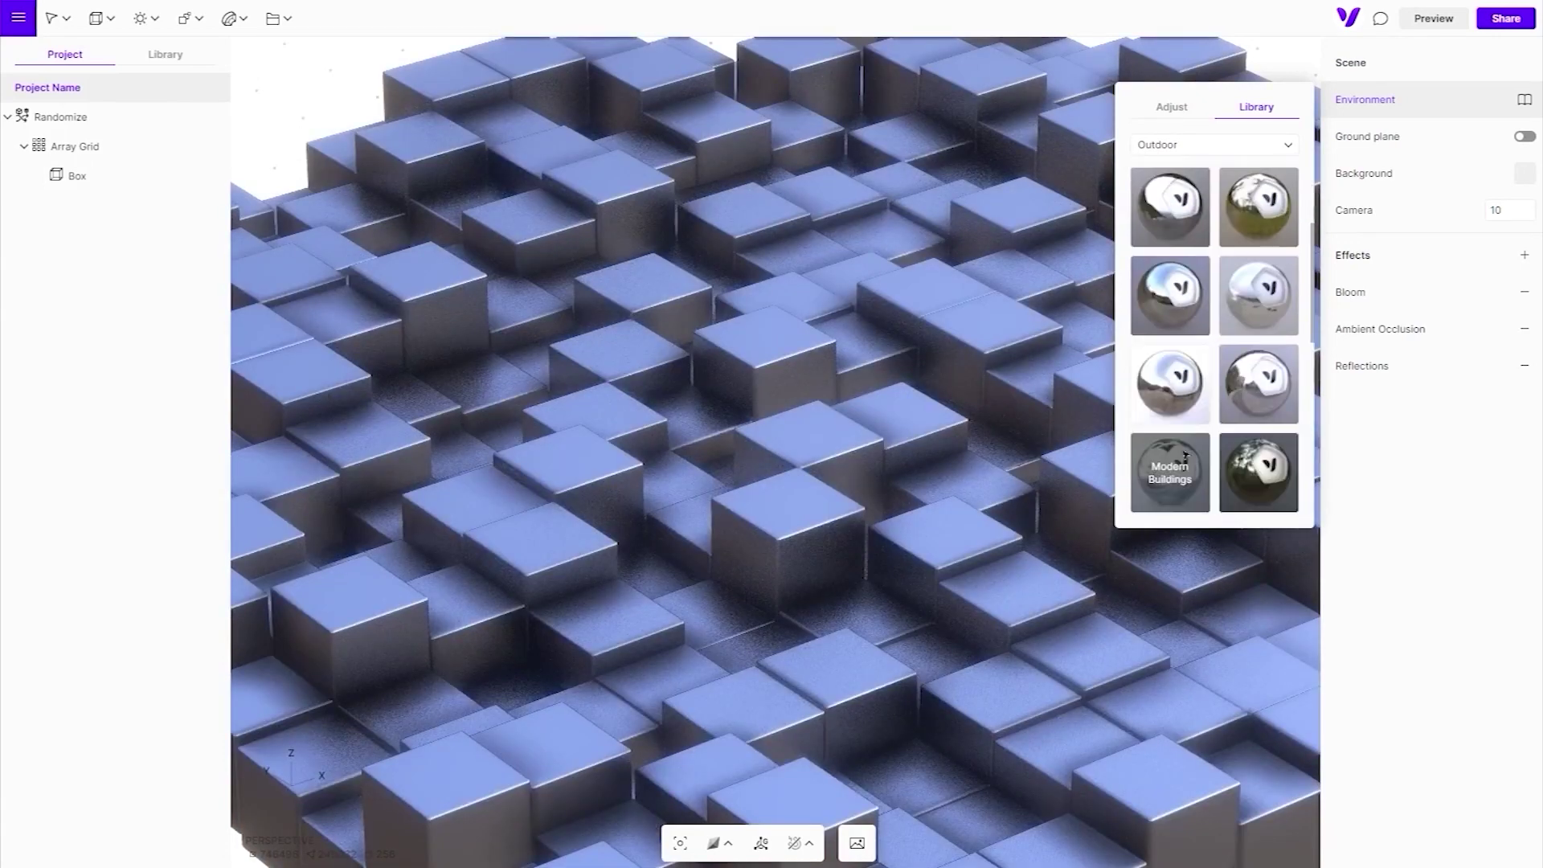